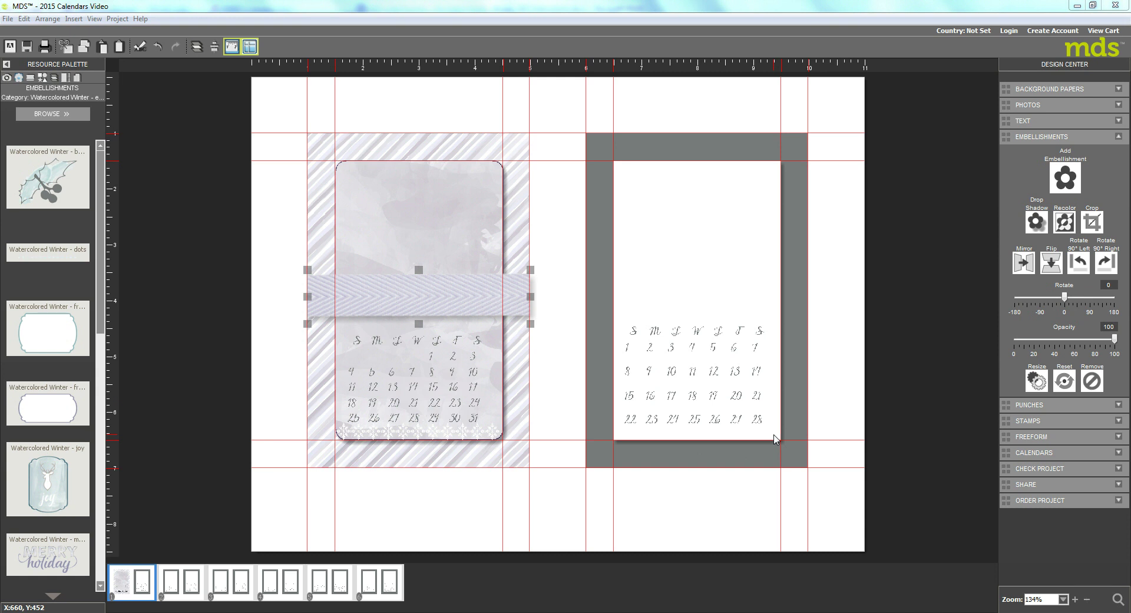
Step: Place the solid black snowflake stamp from the Watercolored Winter stamps category in the upper part of the January card
{"action": "left_click", "coordinate": [31, 78]}
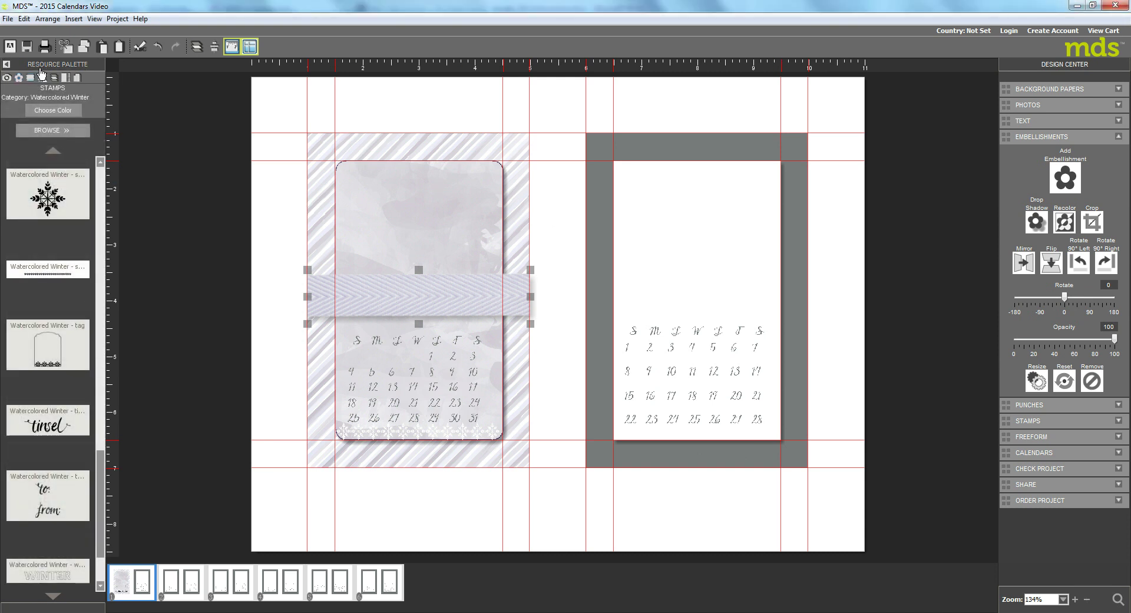
{"action": "left_click", "coordinate": [58, 130]}
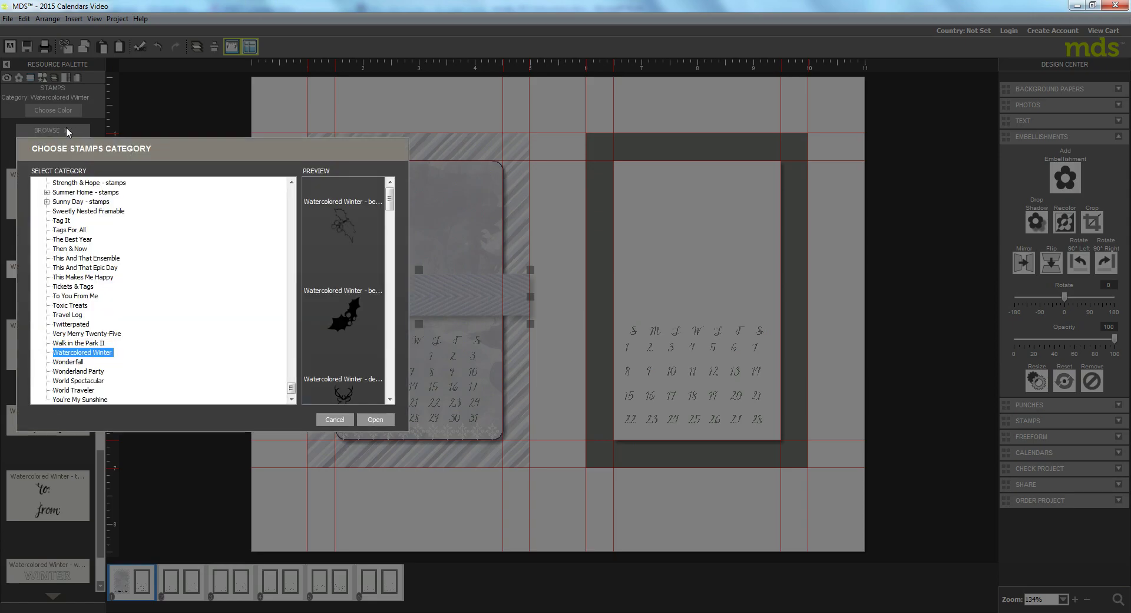
{"action": "left_click", "coordinate": [69, 353]}
{"action": "left_click", "coordinate": [370, 419]}
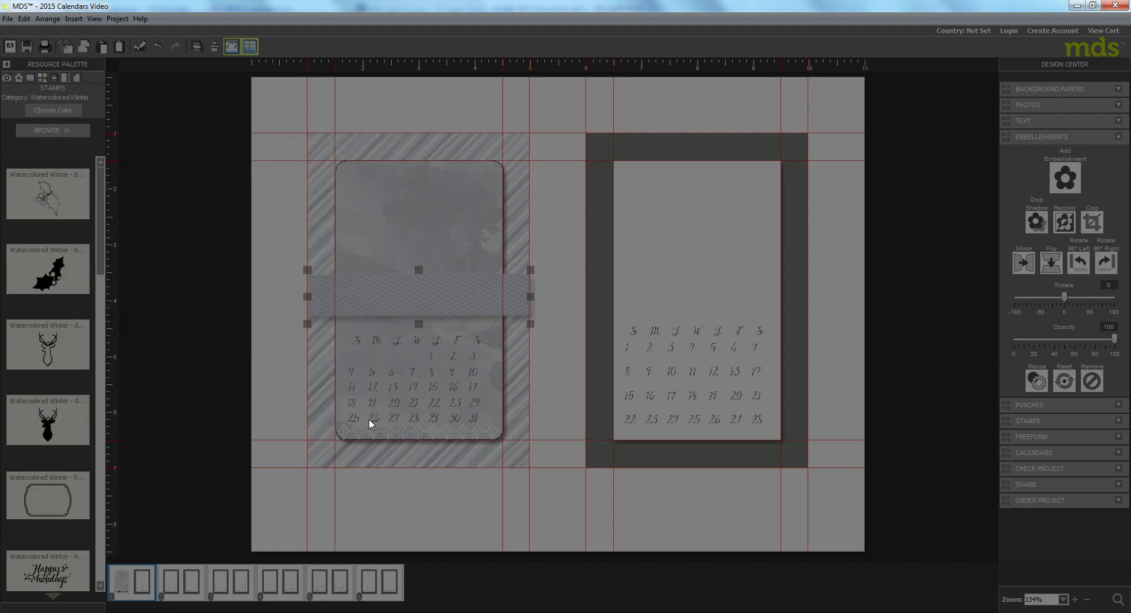
{"action": "left_click", "coordinate": [99, 580]}
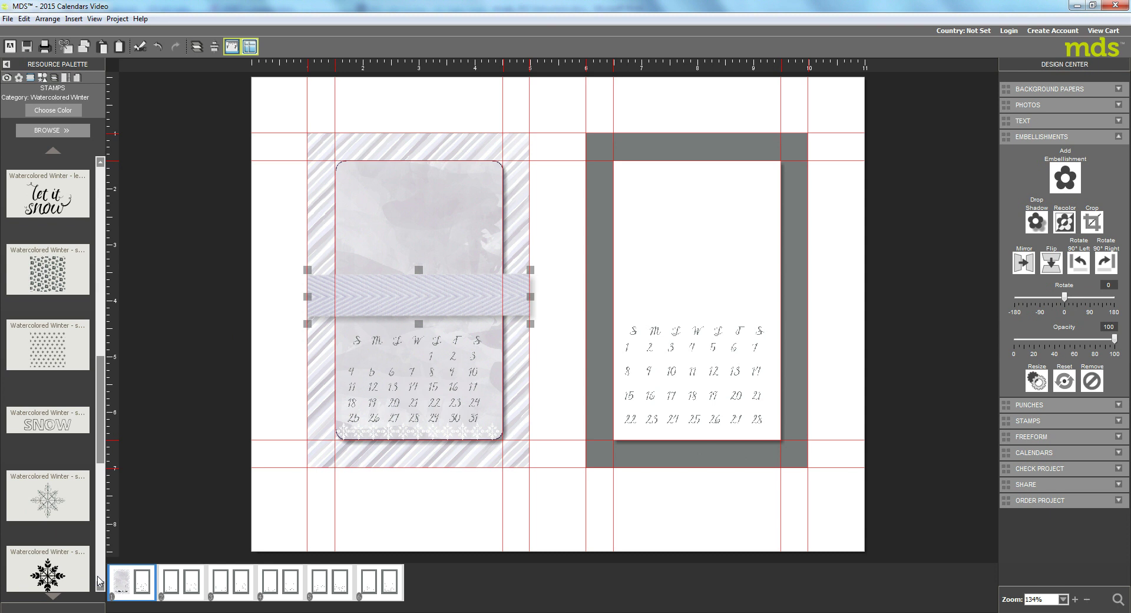
{"action": "left_click", "coordinate": [100, 587]}
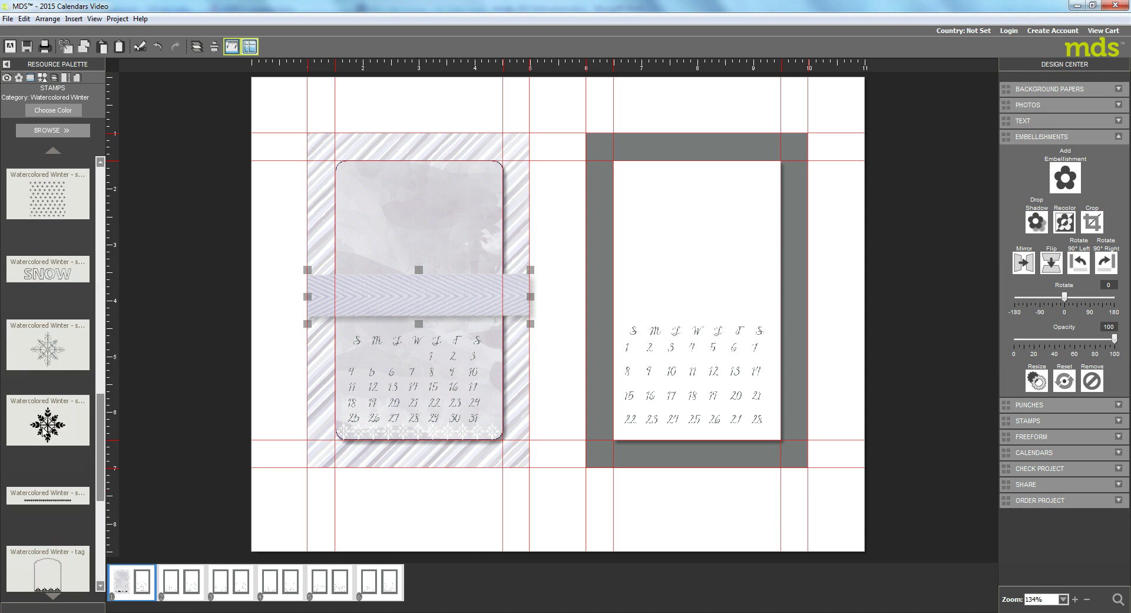
{"action": "left_click_drag", "start_coordinate": [47, 422], "coordinate": [411, 246]}
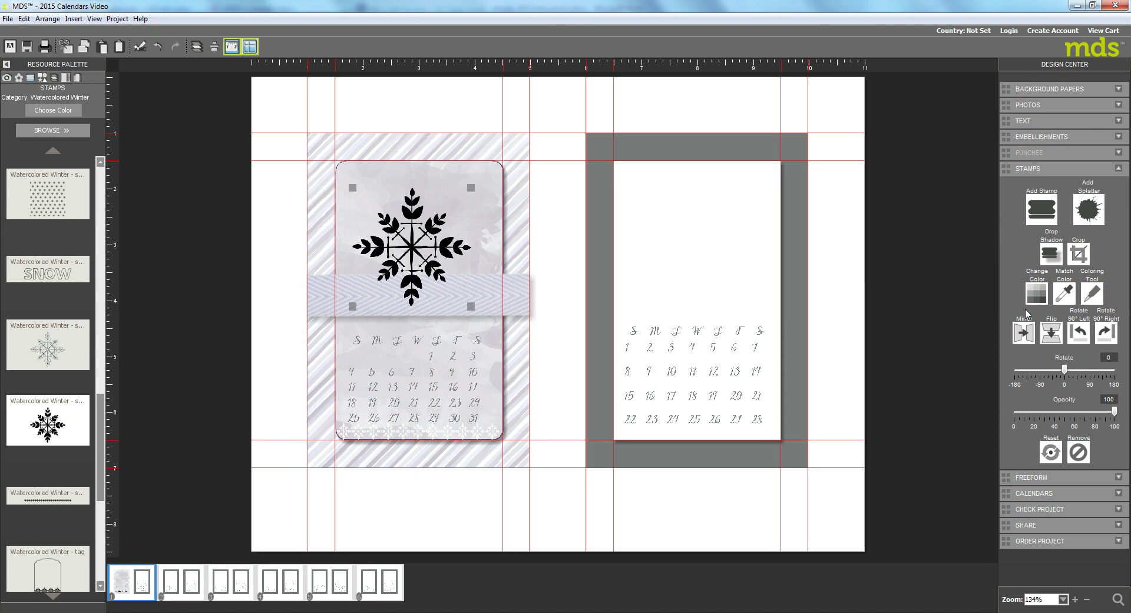
Step: Recolor the solid snowflake stamp white using the Stampin' Up! color palette
{"action": "left_click", "coordinate": [1036, 295]}
{"action": "left_click", "coordinate": [1036, 293]}
{"action": "left_click", "coordinate": [676, 342]}
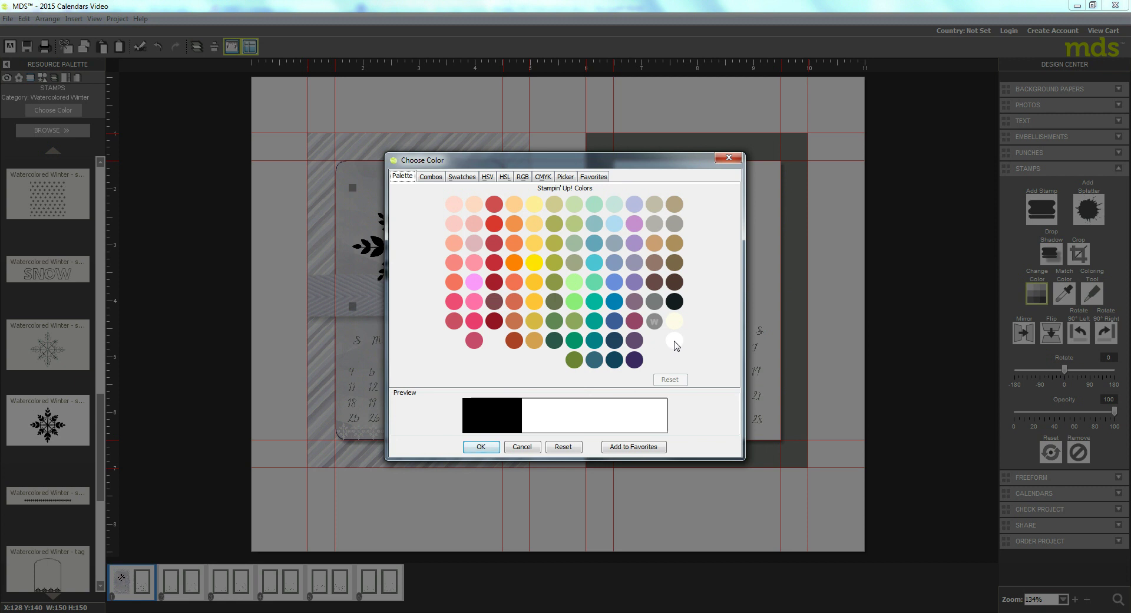
{"action": "left_click", "coordinate": [489, 447]}
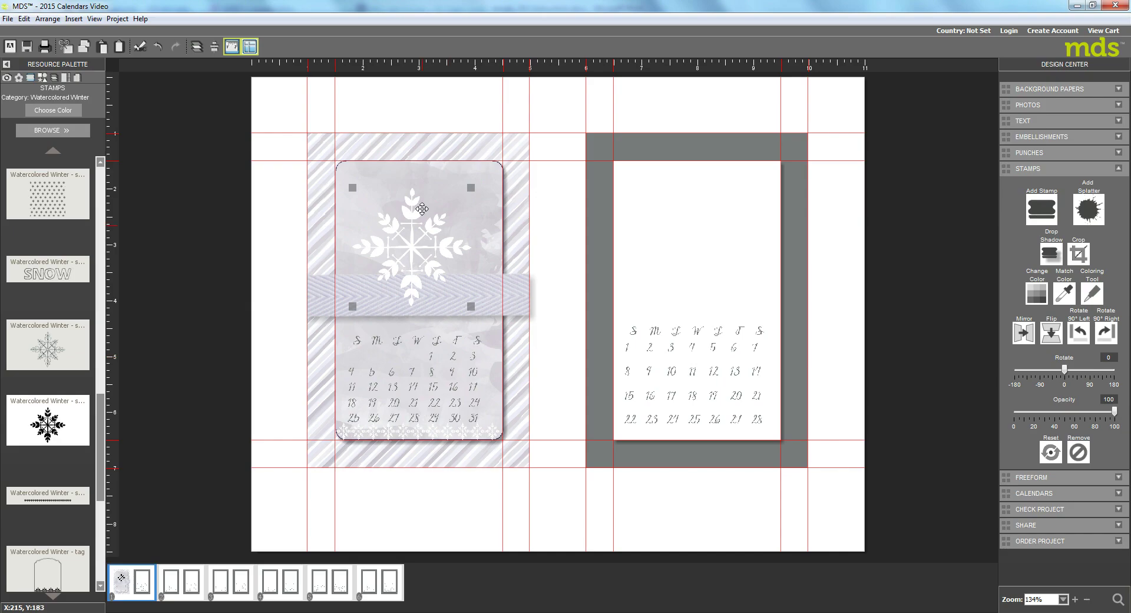
Step: Shrink the white snowflake stamp slightly and set its opacity to 70
{"action": "left_click_drag", "start_coordinate": [473, 187], "coordinate": [441, 210]}
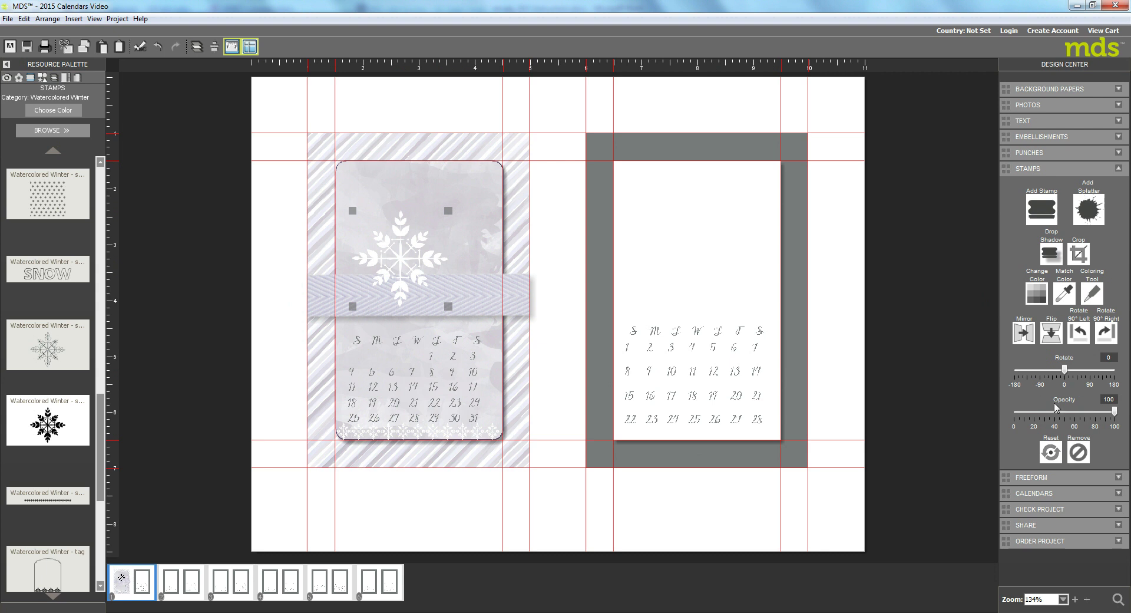
{"action": "left_click_drag", "start_coordinate": [1115, 413], "coordinate": [1089, 416]}
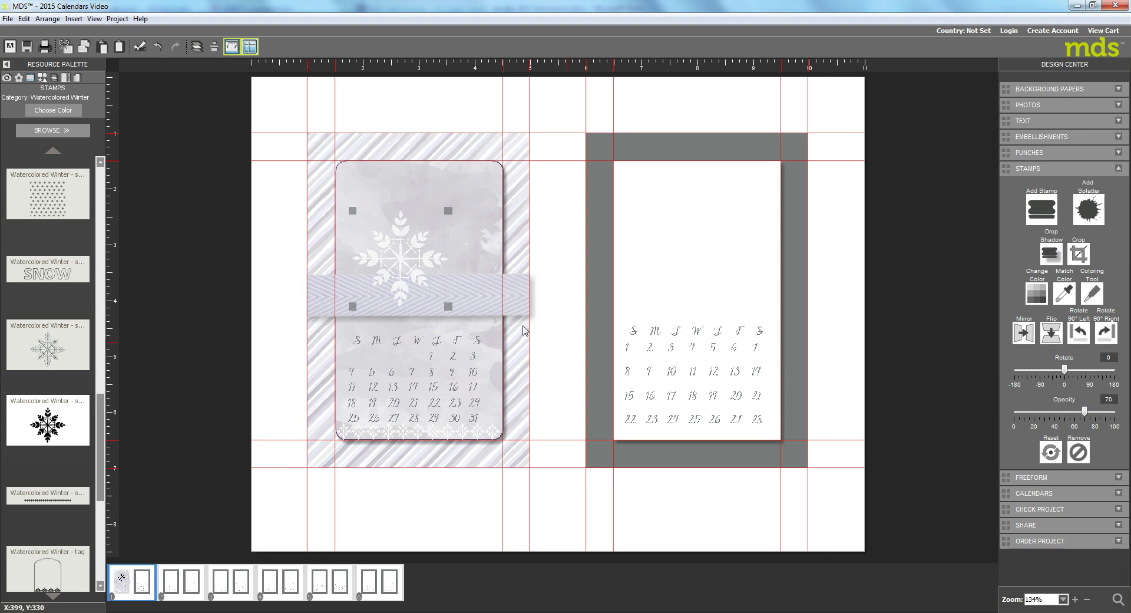
Step: Move the white snowflake up towards the middle of the card's upper area and rotate it to 18 degrees
{"action": "left_click_drag", "start_coordinate": [396, 234], "coordinate": [417, 219]}
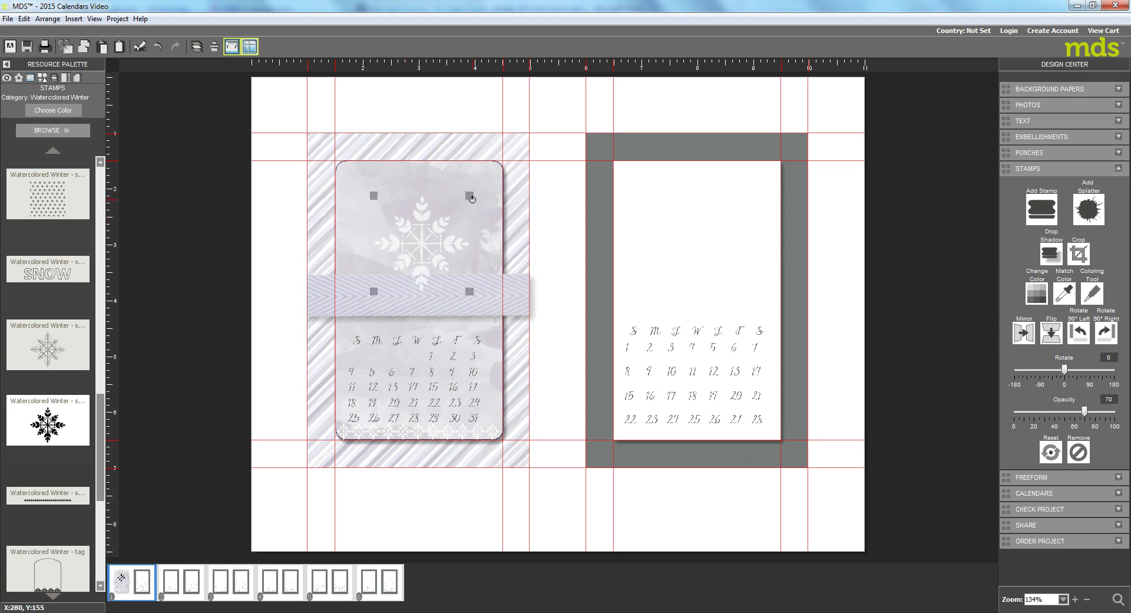
{"action": "left_click", "coordinate": [416, 229]}
{"action": "left_click_drag", "start_coordinate": [471, 195], "coordinate": [482, 213]}
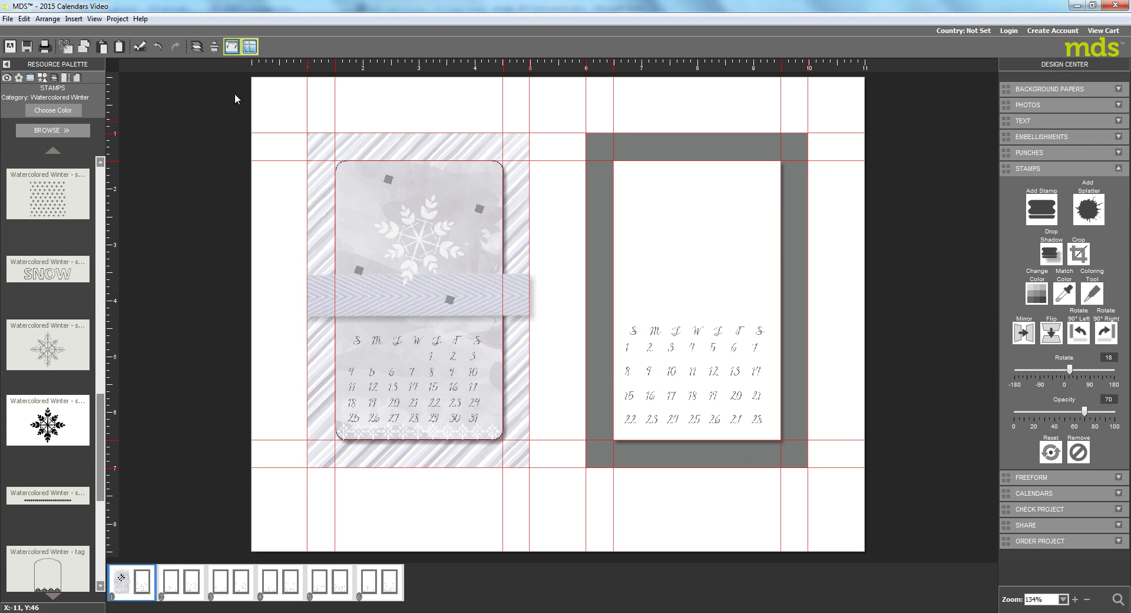
Step: Send the white snowflake backward one layer so it sits behind the chevron ribbon
{"action": "left_click", "coordinate": [196, 47]}
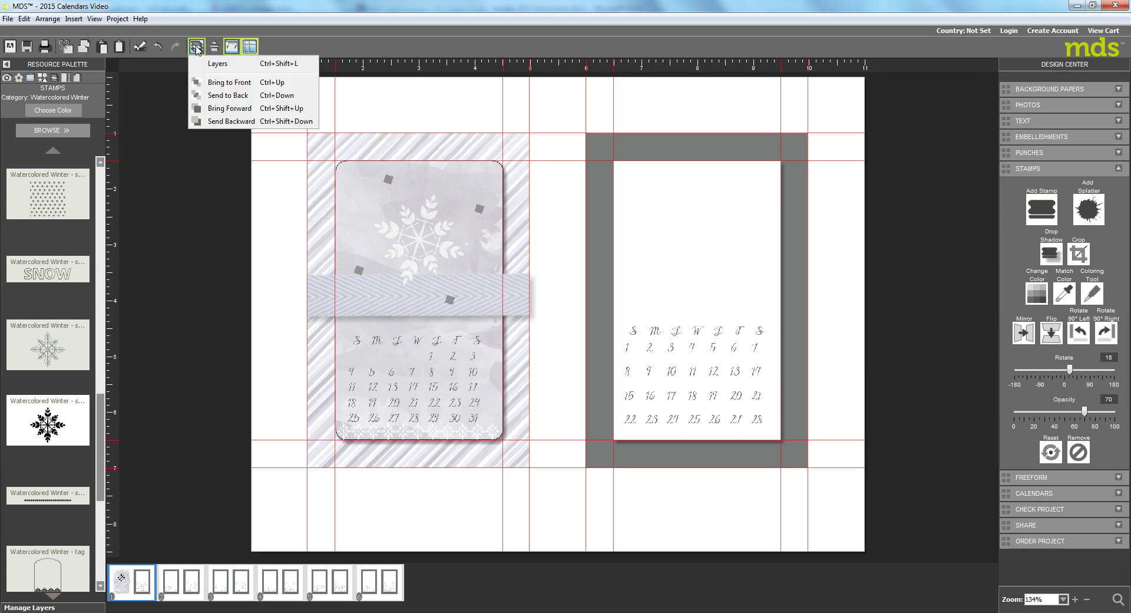
{"action": "left_click", "coordinate": [228, 121]}
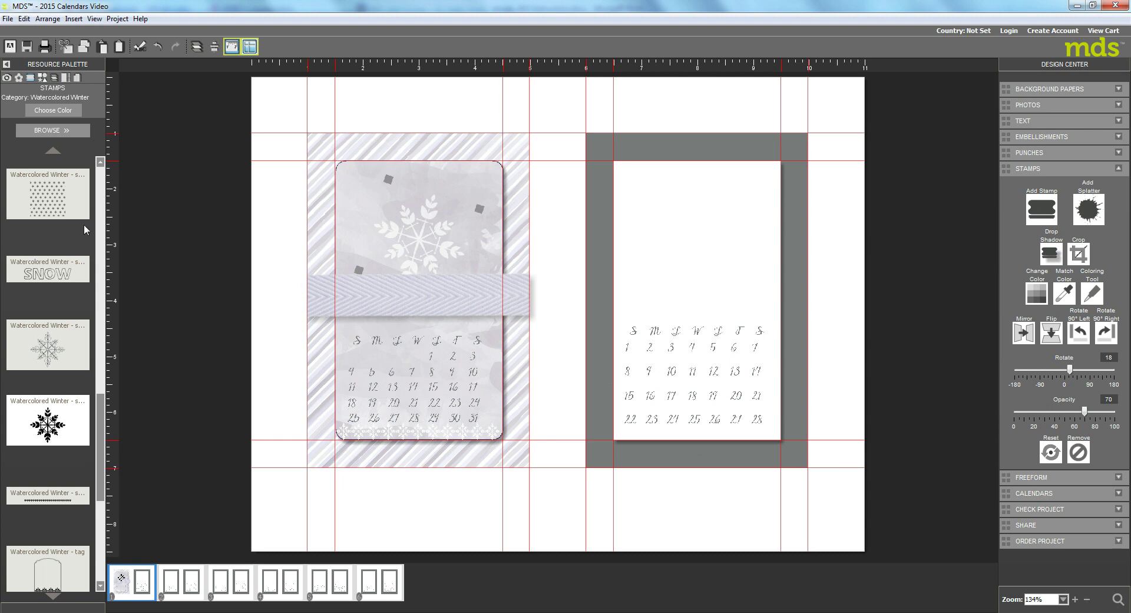
Step: Reorder the page layers to put the snowflake above the chevron ribbon and return it beneath the ribbon
{"action": "left_click", "coordinate": [54, 78]}
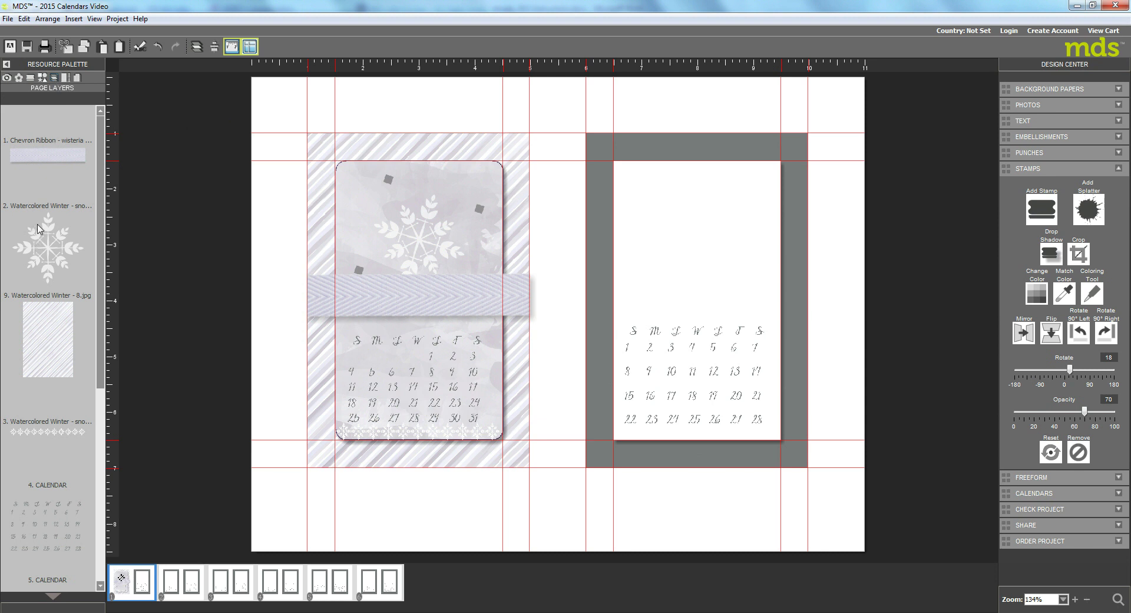
{"action": "left_click_drag", "start_coordinate": [45, 247], "coordinate": [54, 169]}
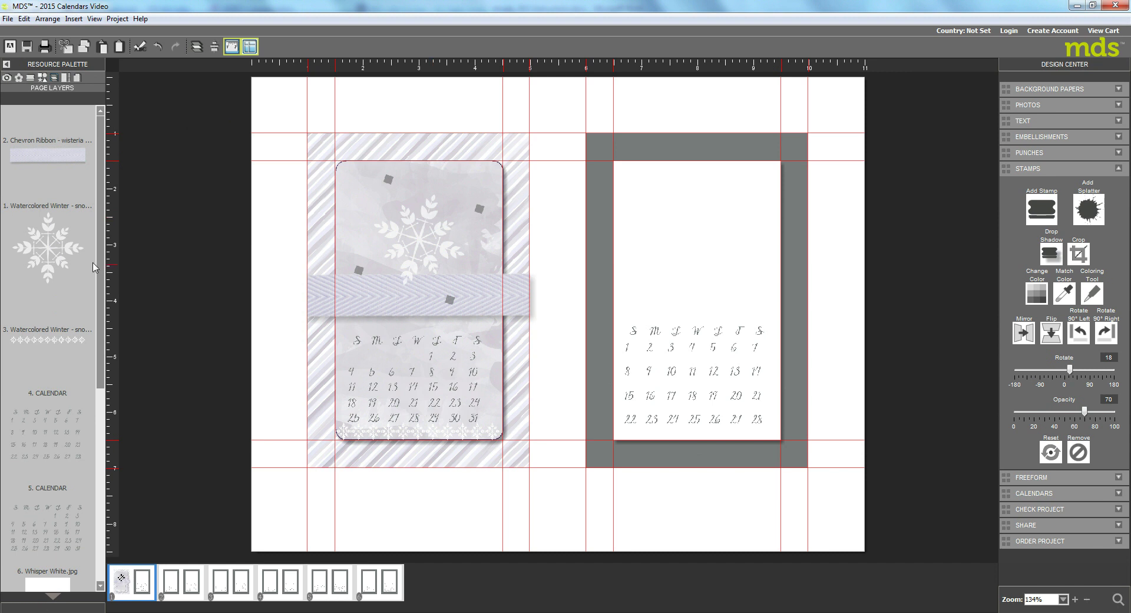
{"action": "mouse_move", "coordinate": [36, 253]}
{"action": "left_mouse_down"}
{"action": "mouse_move", "coordinate": [45, 186]}
{"action": "mouse_move", "coordinate": [53, 237]}
{"action": "left_mouse_up"}
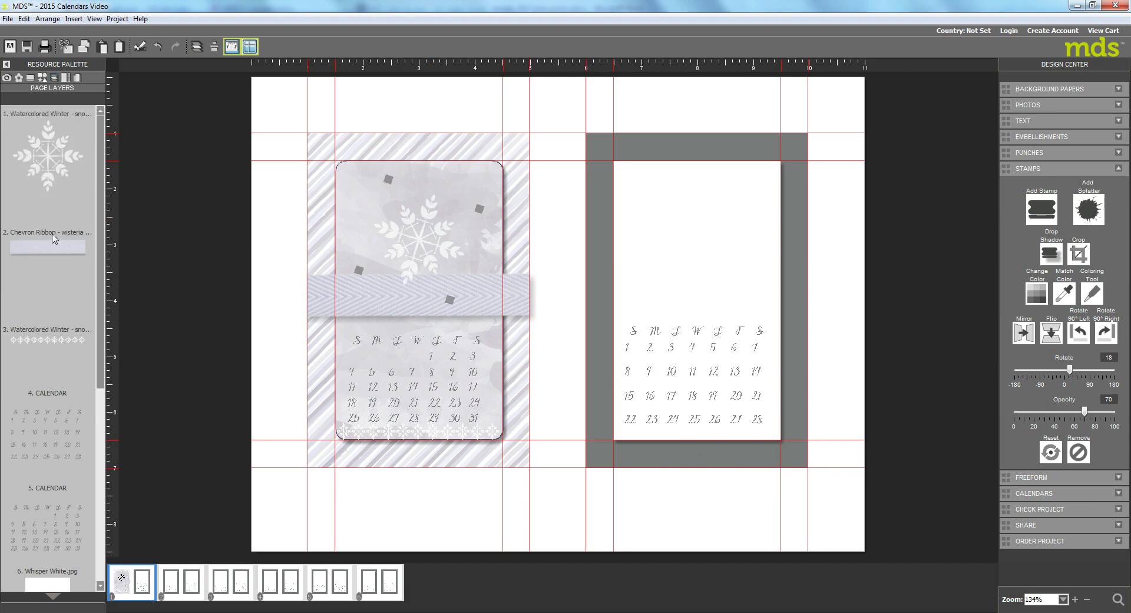
{"action": "left_click_drag", "start_coordinate": [45, 152], "coordinate": [75, 238]}
Step: Place the outlined snowflake stamp in the January card's upper right area and recolor it white
{"action": "left_click", "coordinate": [19, 78]}
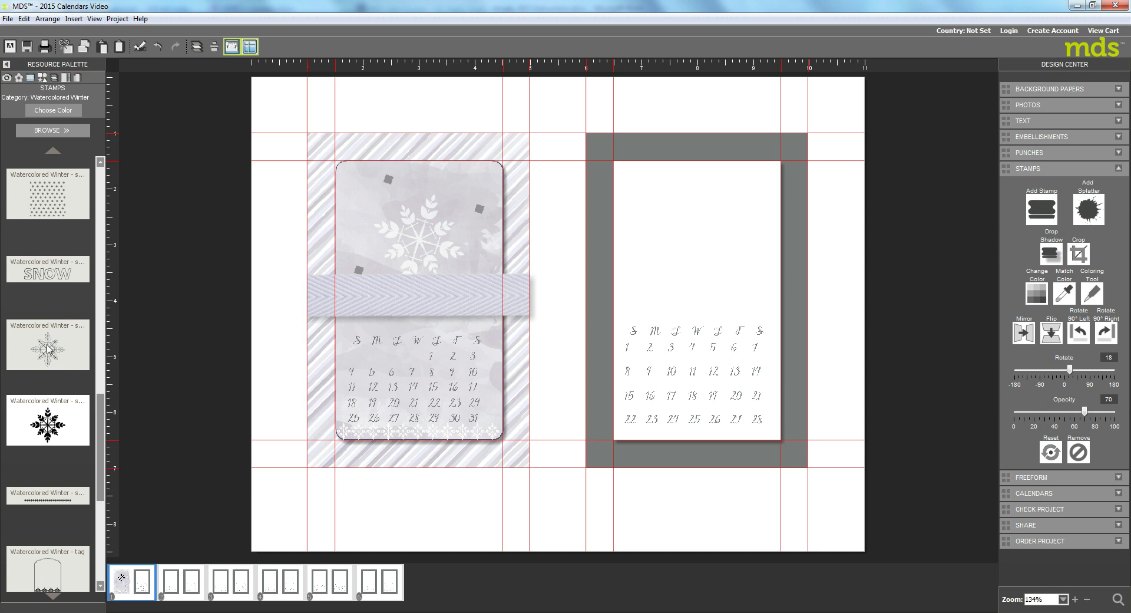
{"action": "left_click_drag", "start_coordinate": [46, 353], "coordinate": [494, 204]}
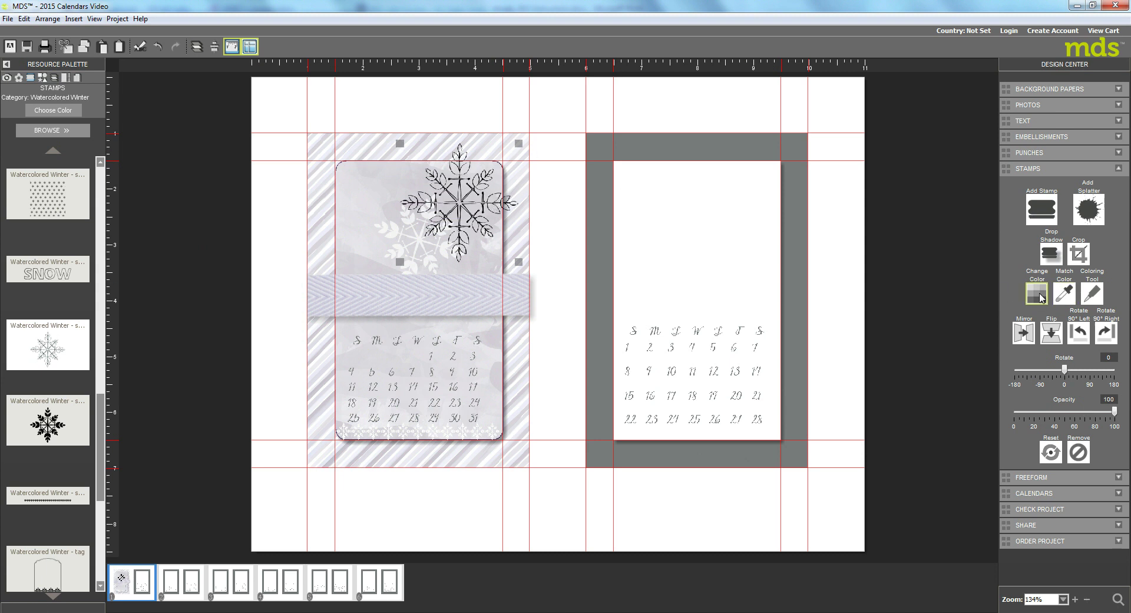
{"action": "left_click", "coordinate": [1038, 295]}
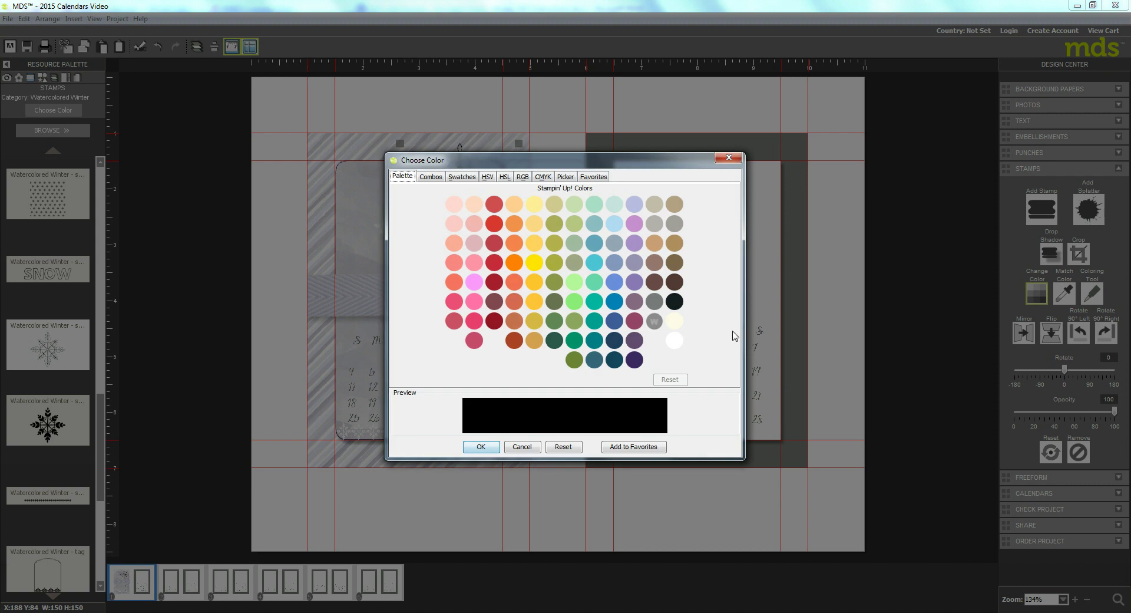
{"action": "left_click", "coordinate": [674, 340]}
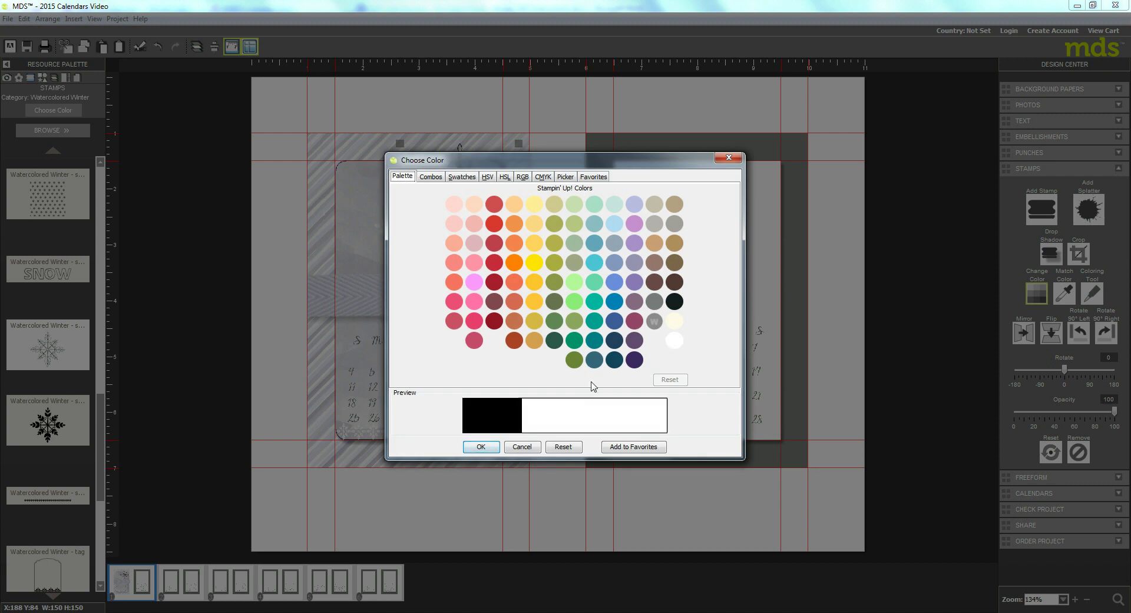
{"action": "left_click", "coordinate": [481, 447]}
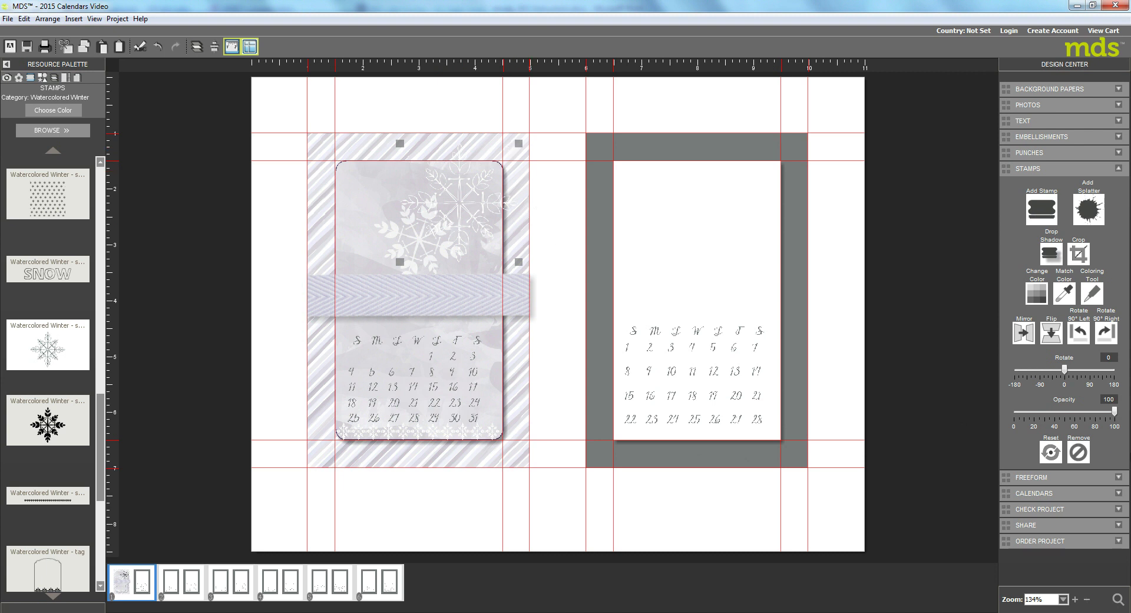
Step: Set the outlined snowflake's opacity to 88, and fit it smaller and rotated to -18 degrees into the card's upper right corner
{"action": "left_click_drag", "start_coordinate": [1115, 417], "coordinate": [1105, 420]}
{"action": "left_click_drag", "start_coordinate": [518, 143], "coordinate": [510, 174]}
{"action": "left_click_drag", "start_coordinate": [492, 259], "coordinate": [494, 216]}
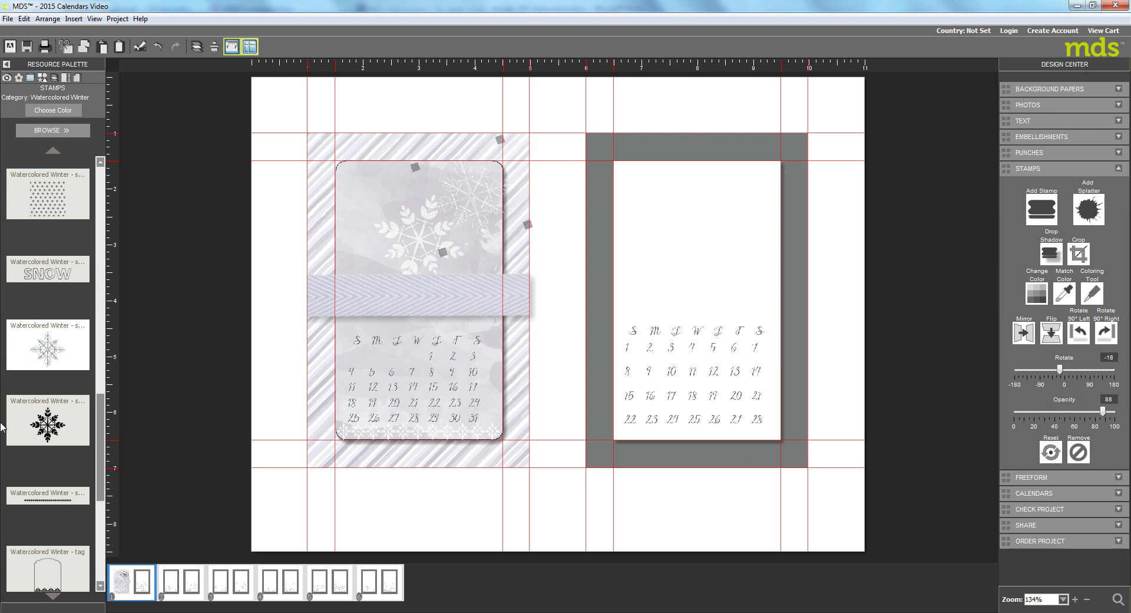
Step: Place the purple snowflake from the Watercolored Winter embellishments category over the January card's upper left area
{"action": "left_click", "coordinate": [18, 77]}
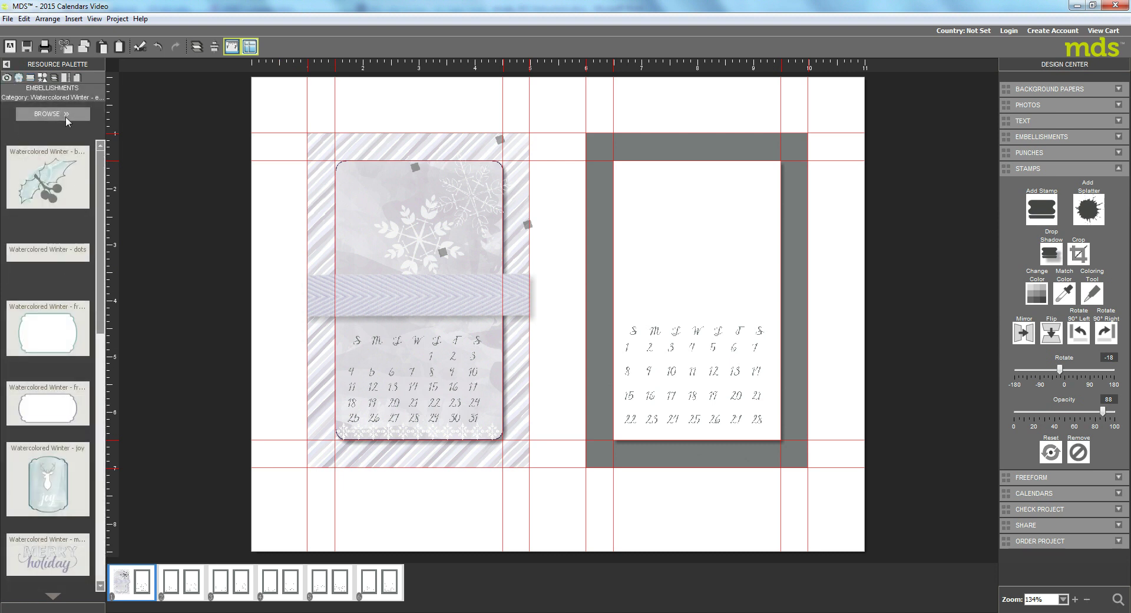
{"action": "left_click", "coordinate": [44, 114]}
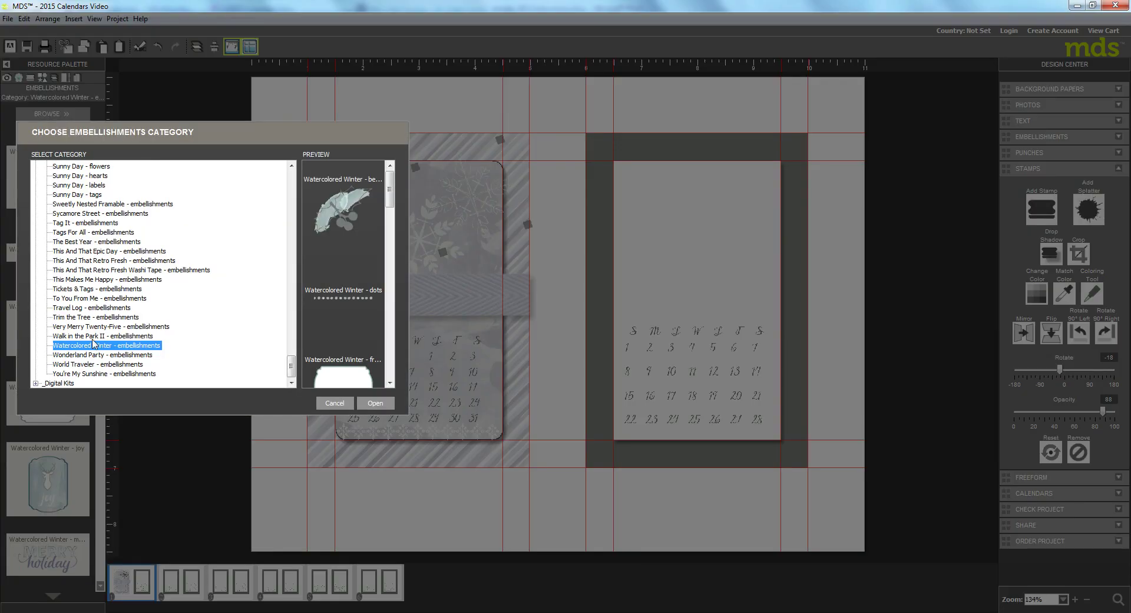
{"action": "left_click", "coordinate": [378, 403]}
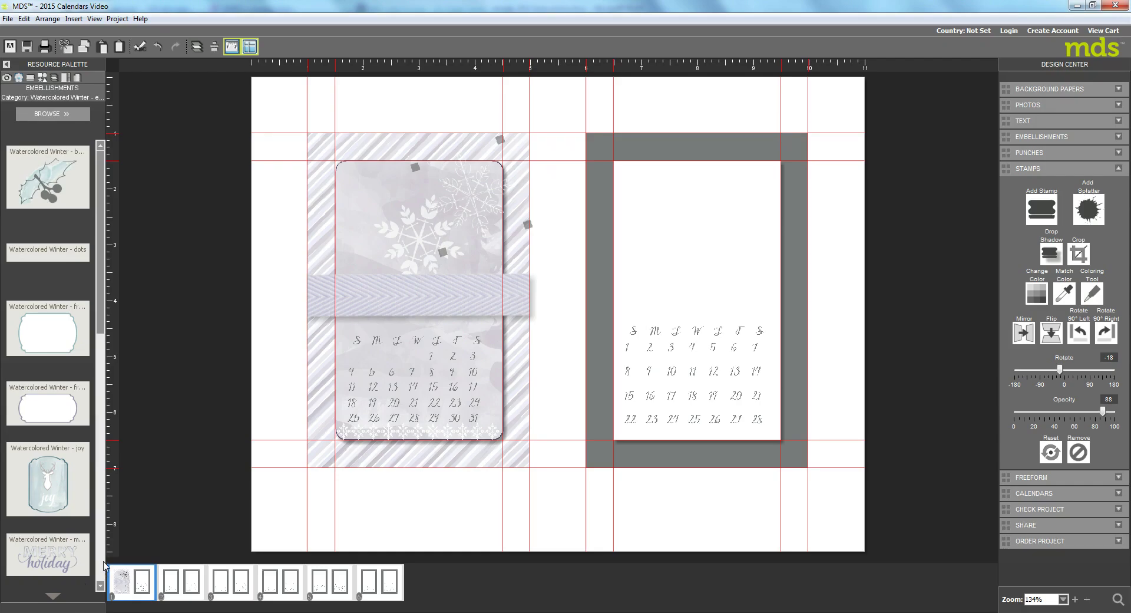
{"action": "left_click", "coordinate": [101, 581]}
{"action": "left_click_drag", "start_coordinate": [42, 333], "coordinate": [377, 212]}
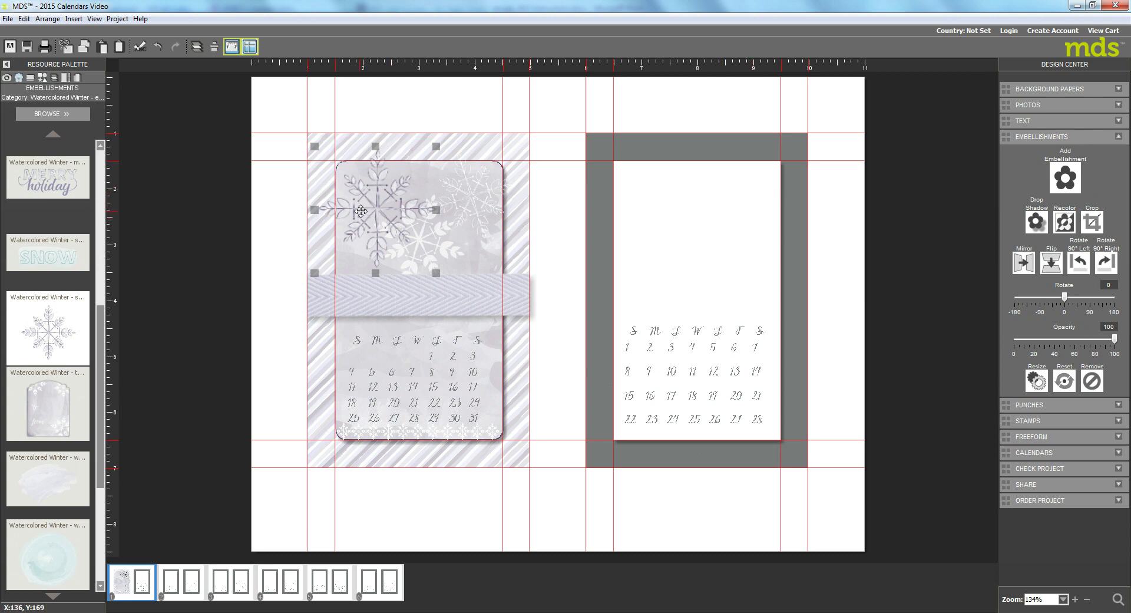
Step: Apply a drop shadow to the purple snowflake embellishment with its opacity raised above the 35% setting
{"action": "left_click", "coordinate": [1037, 221]}
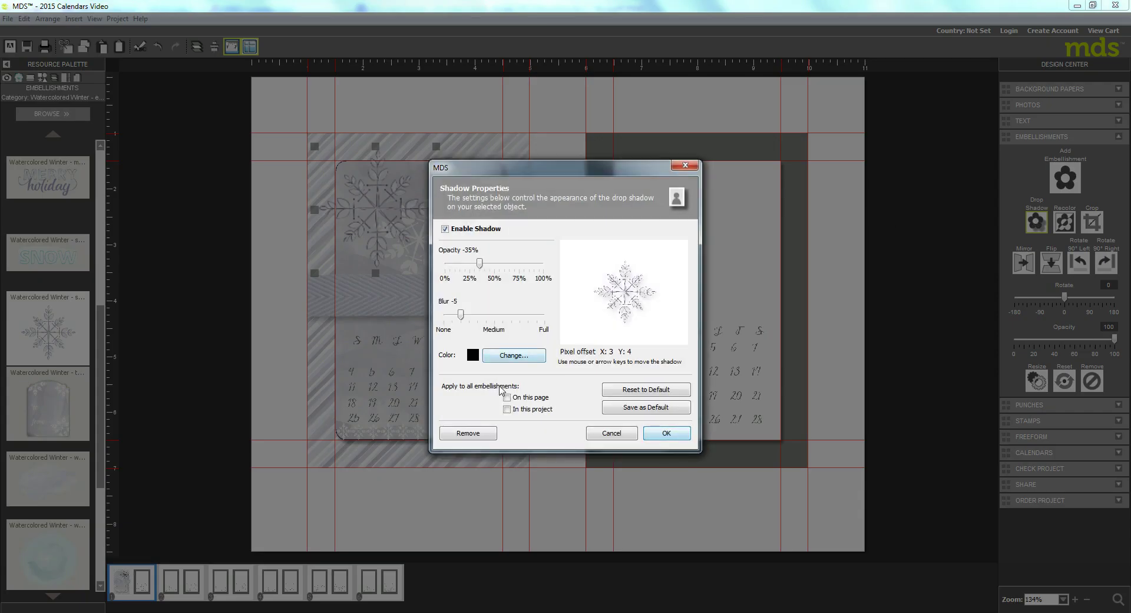
{"action": "left_click_drag", "start_coordinate": [480, 265], "coordinate": [495, 265]}
{"action": "left_click", "coordinate": [667, 434]}
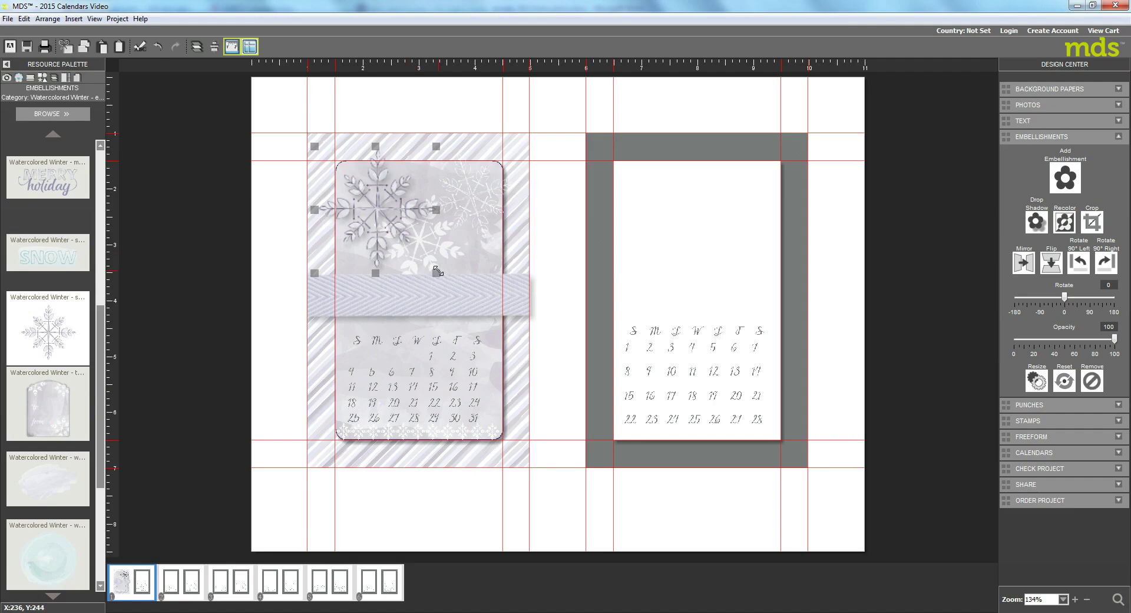
Step: Rotate the purple snowflake to -19 degrees and fit it slightly smaller over the card's upper left corner
{"action": "left_click_drag", "start_coordinate": [439, 270], "coordinate": [453, 252]}
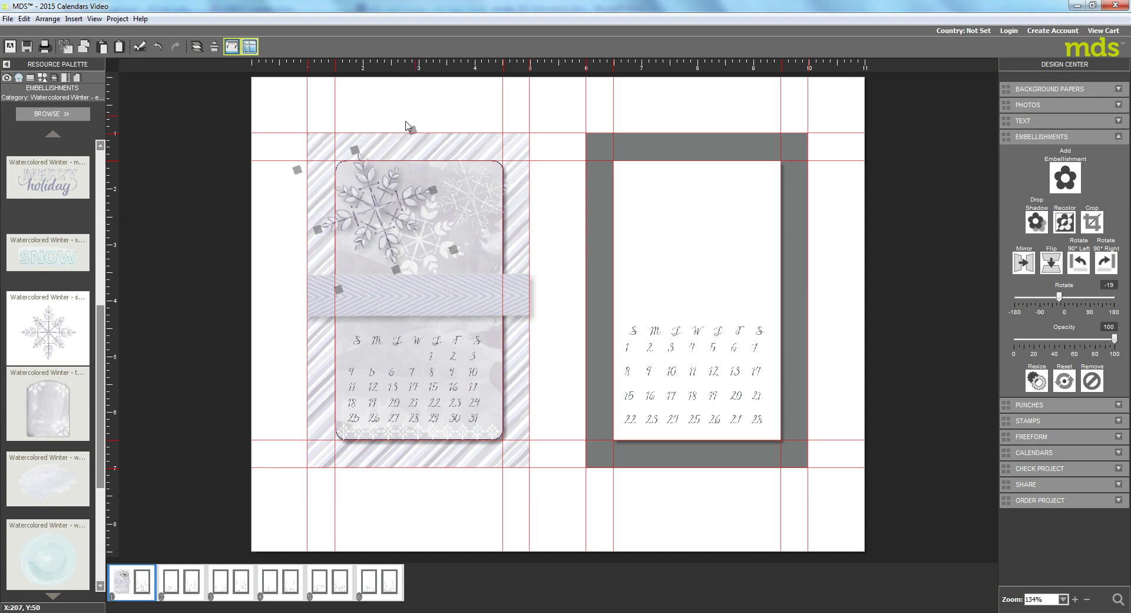
{"action": "mouse_move", "coordinate": [411, 129]}
{"action": "left_mouse_down"}
{"action": "mouse_move", "coordinate": [298, 106]}
{"action": "mouse_move", "coordinate": [298, 172]}
{"action": "mouse_move", "coordinate": [404, 146]}
{"action": "left_mouse_up"}
{"action": "left_click_drag", "start_coordinate": [386, 221], "coordinate": [378, 199]}
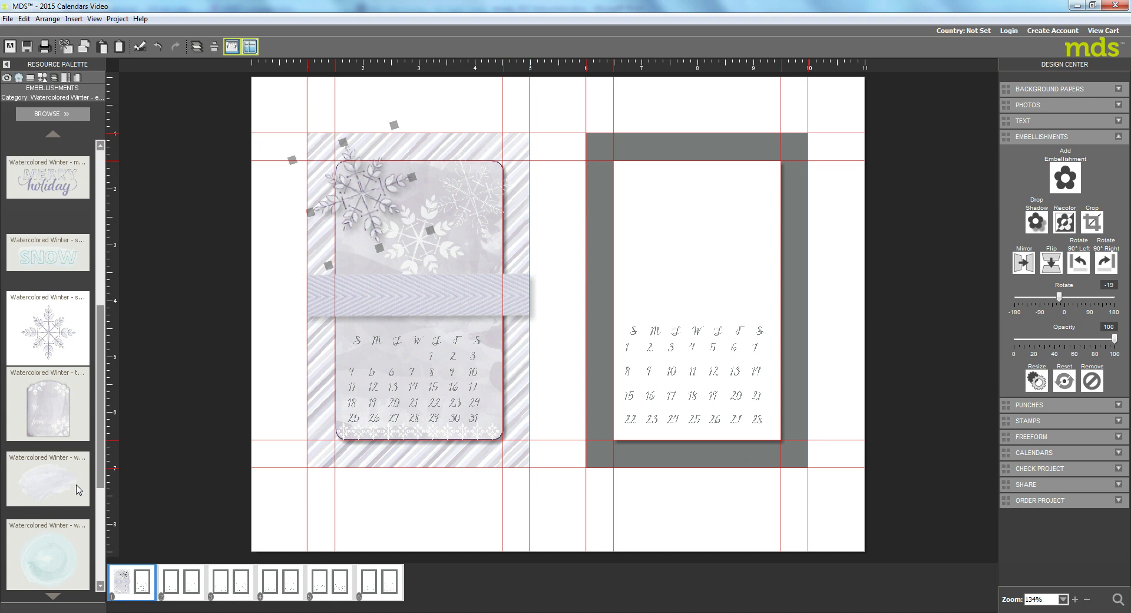
Step: Place the wide purple-edged frame from the Watercolored Winter embellishments over the January card's ribbon, shrunk to about 229 by 112
{"action": "left_click", "coordinate": [99, 582]}
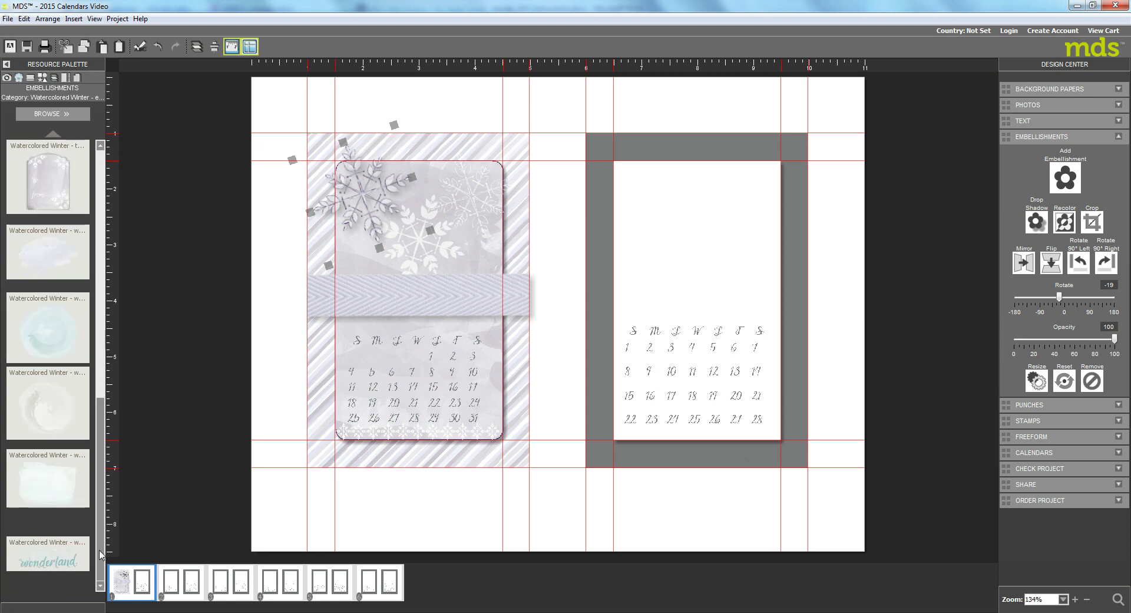
{"action": "left_click", "coordinate": [102, 165]}
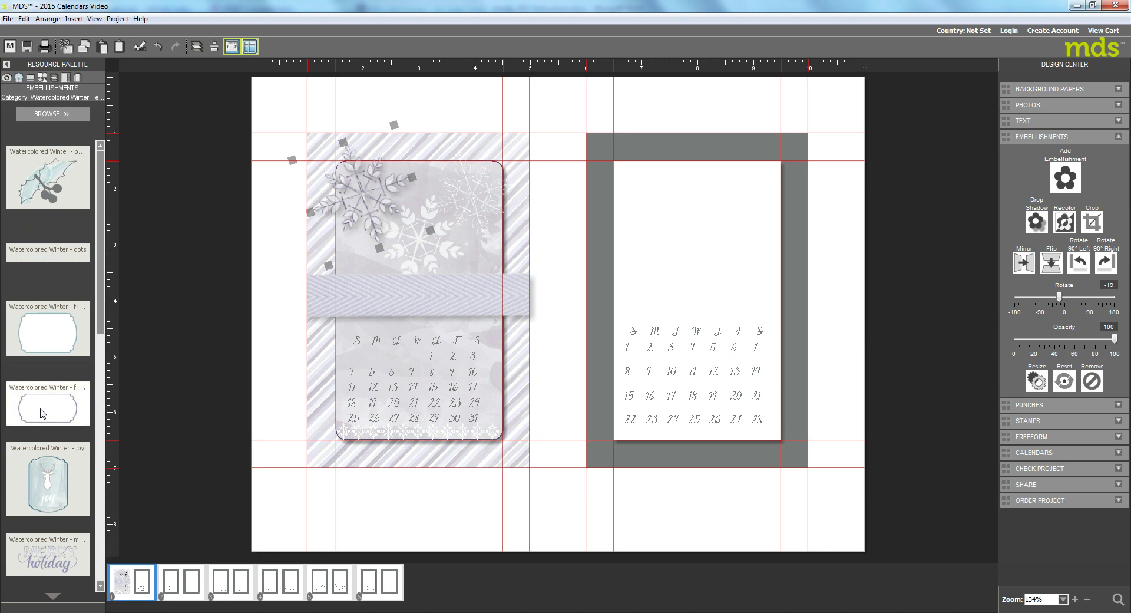
{"action": "left_click_drag", "start_coordinate": [37, 412], "coordinate": [429, 302]}
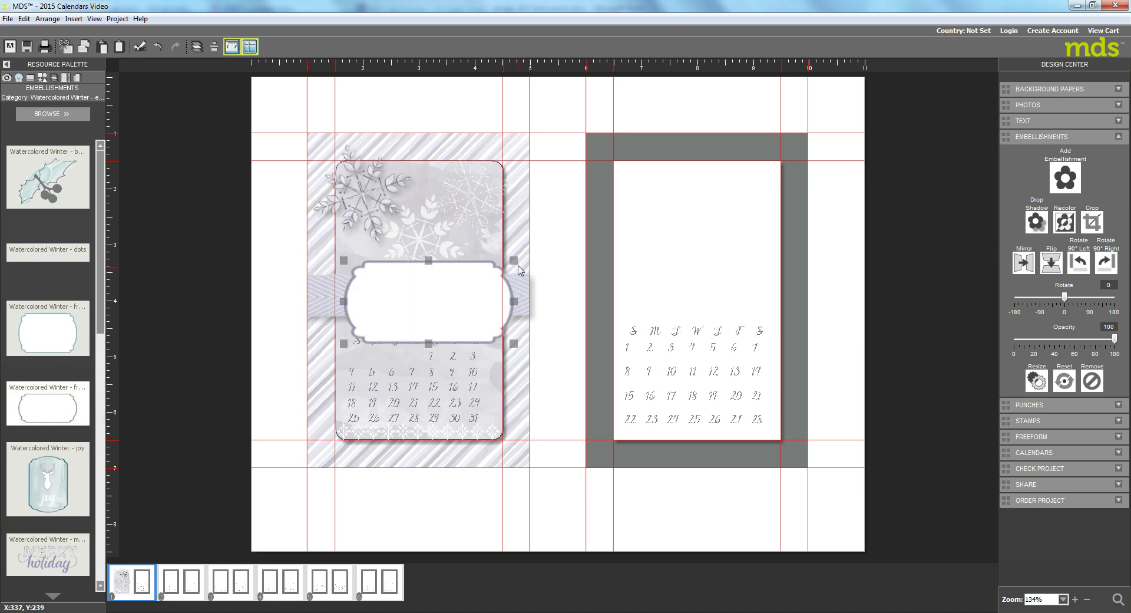
{"action": "left_click_drag", "start_coordinate": [514, 261], "coordinate": [479, 276]}
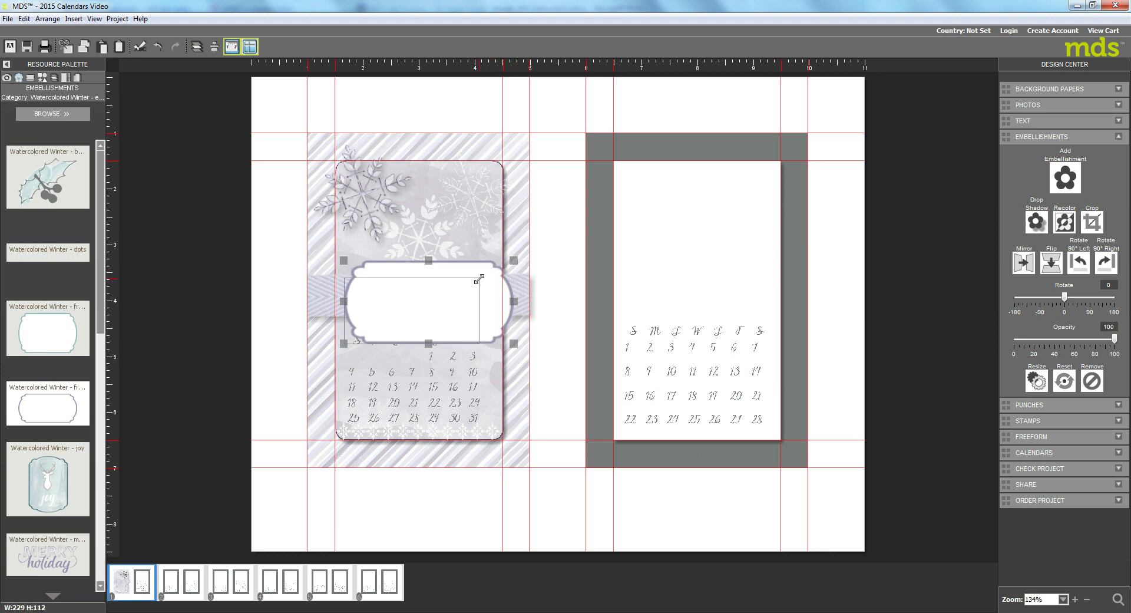
{"action": "left_click_drag", "start_coordinate": [439, 313], "coordinate": [446, 304]}
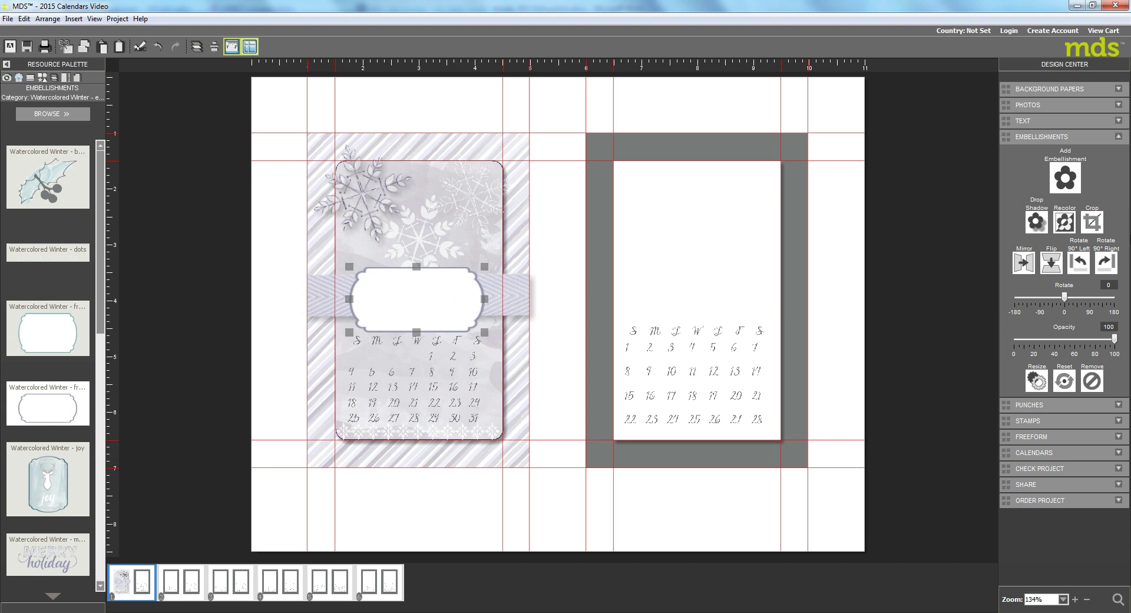
Step: Apply a drop shadow with 35% opacity and blur 5 to the frame, and nudge it slightly up and right over the ribbon
{"action": "left_click", "coordinate": [1036, 222]}
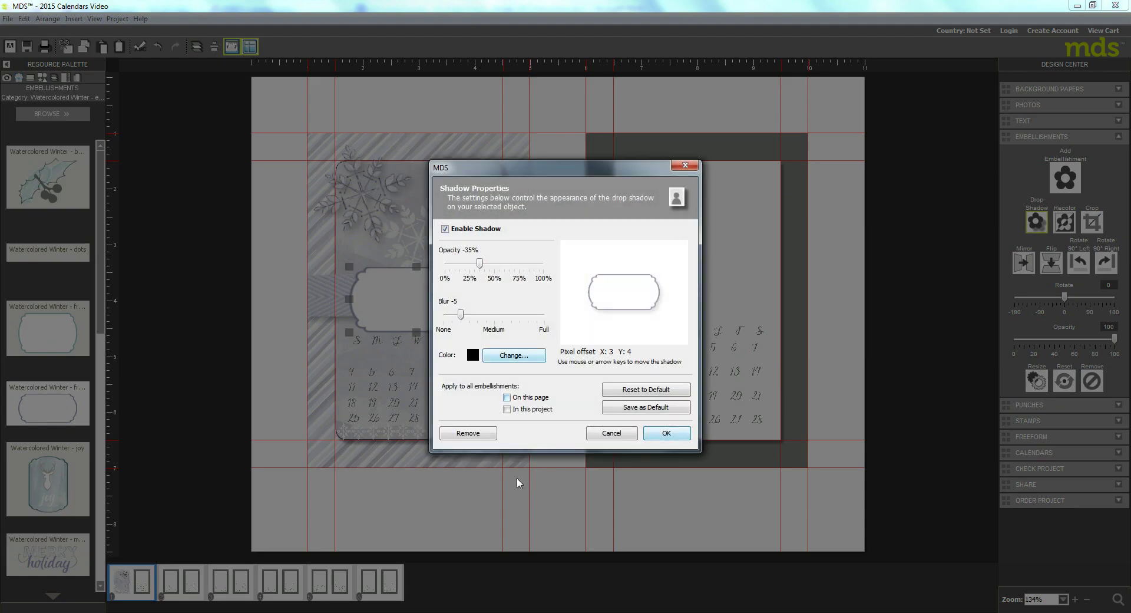
{"action": "left_click", "coordinate": [667, 434]}
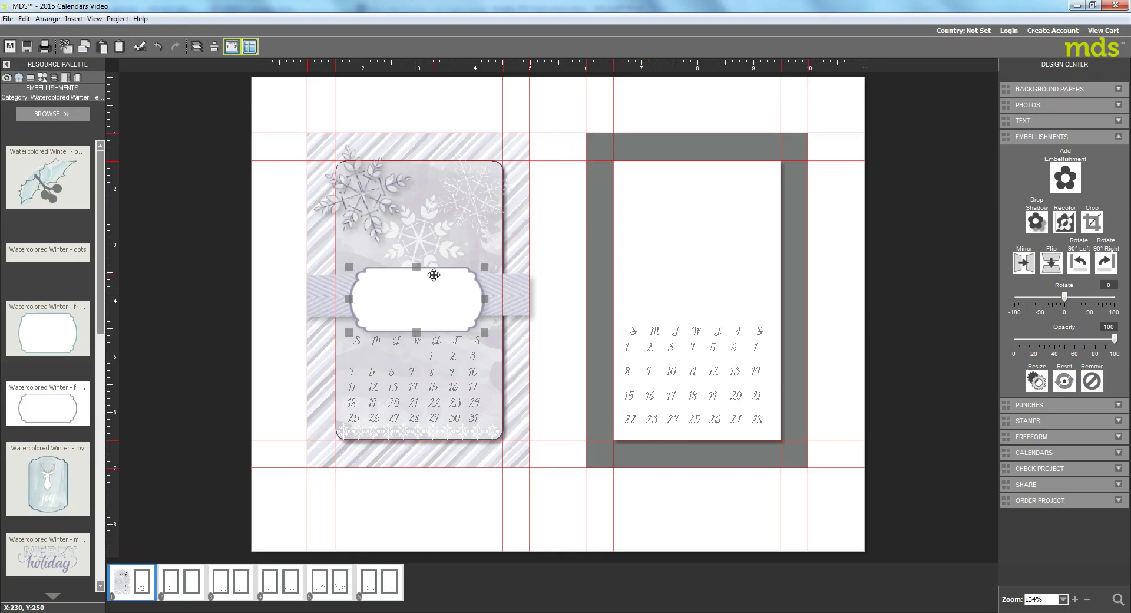
{"action": "key", "text": "Up"}
{"action": "key", "text": "Up"}
{"action": "key", "text": "Up"}
{"action": "key", "text": "Up"}
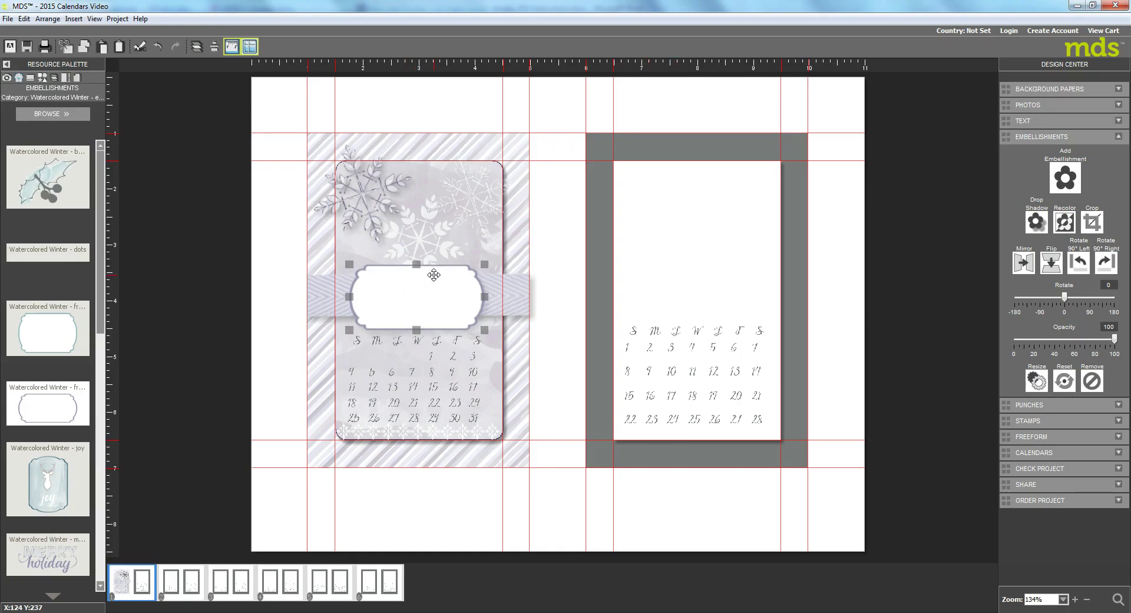
{"action": "key", "text": "Up"}
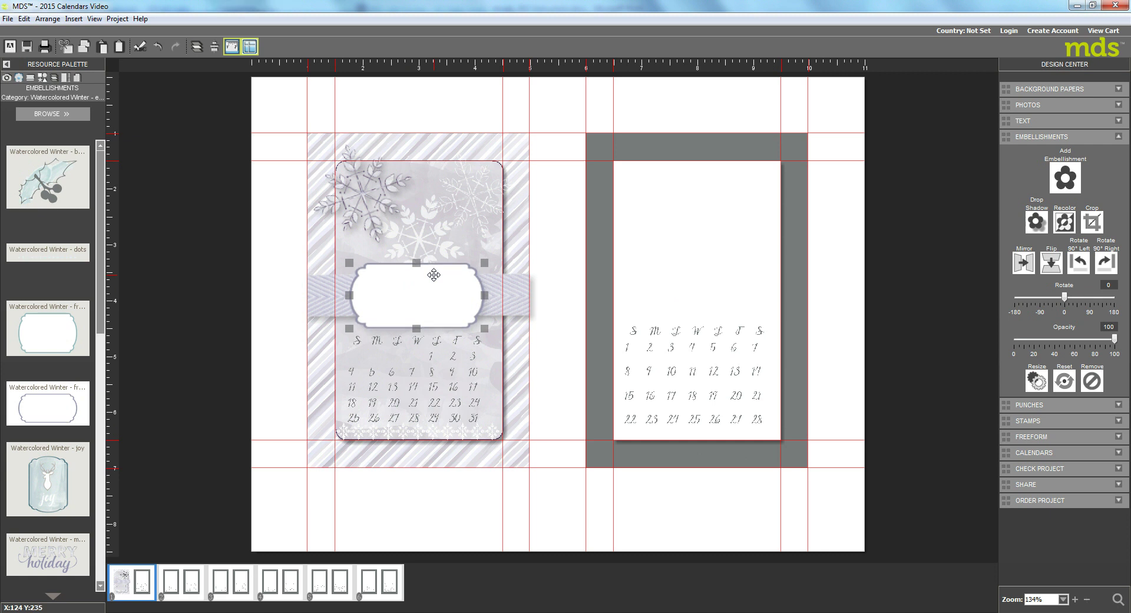
{"action": "key", "text": "Right"}
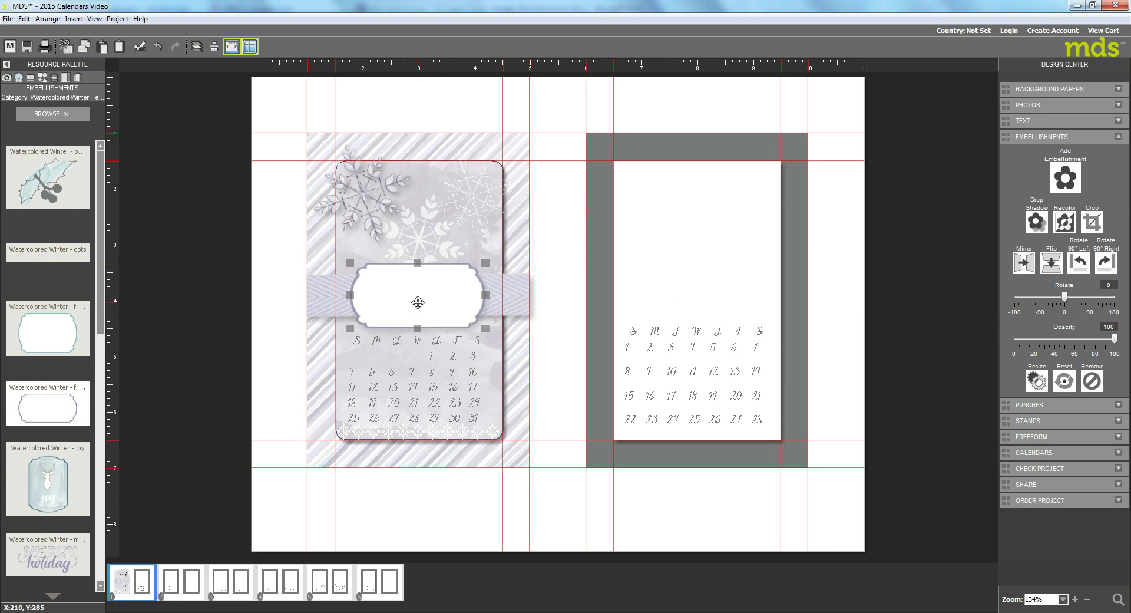
Step: Duplicate the purple snowflake and fit the copy, smaller and rotated to 26 degrees, over the frame's upper right corner
{"action": "left_click", "coordinate": [350, 171]}
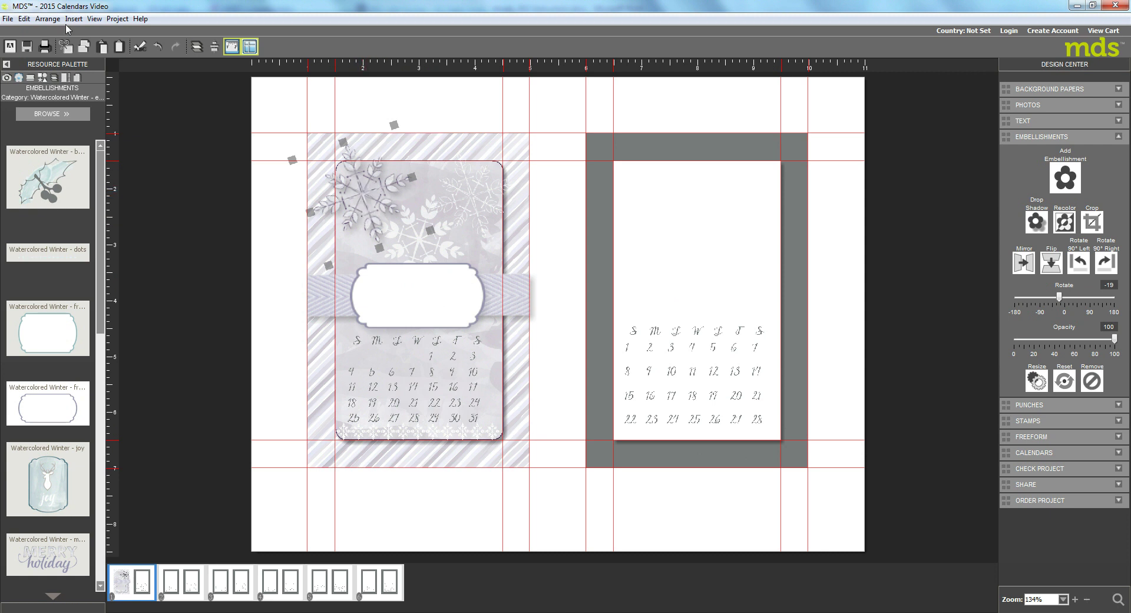
{"action": "left_click", "coordinate": [24, 18]}
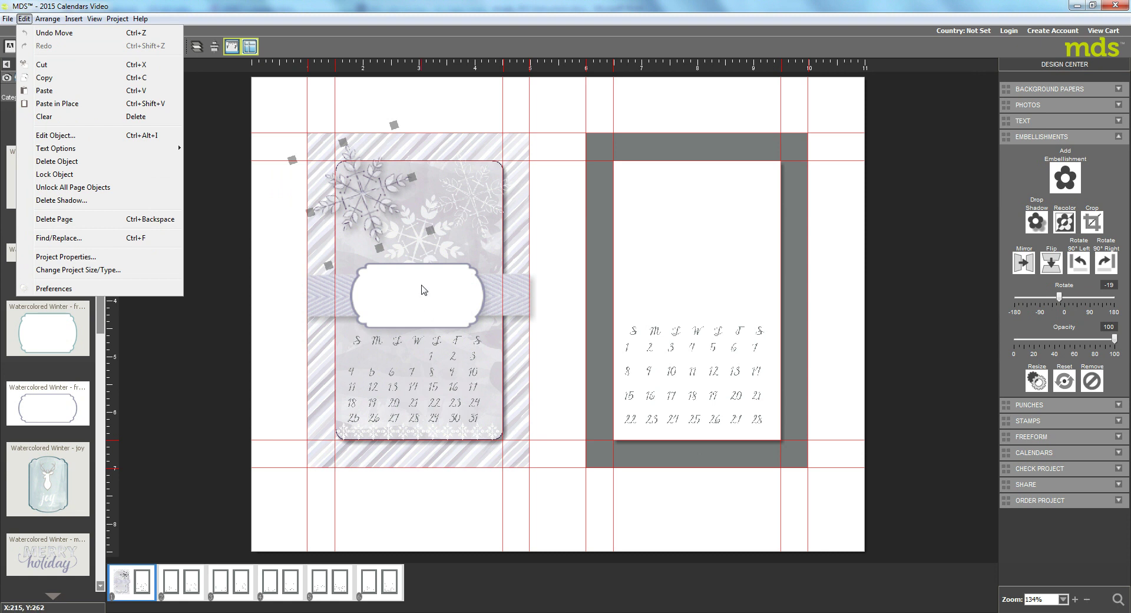
{"action": "left_click", "coordinate": [364, 193]}
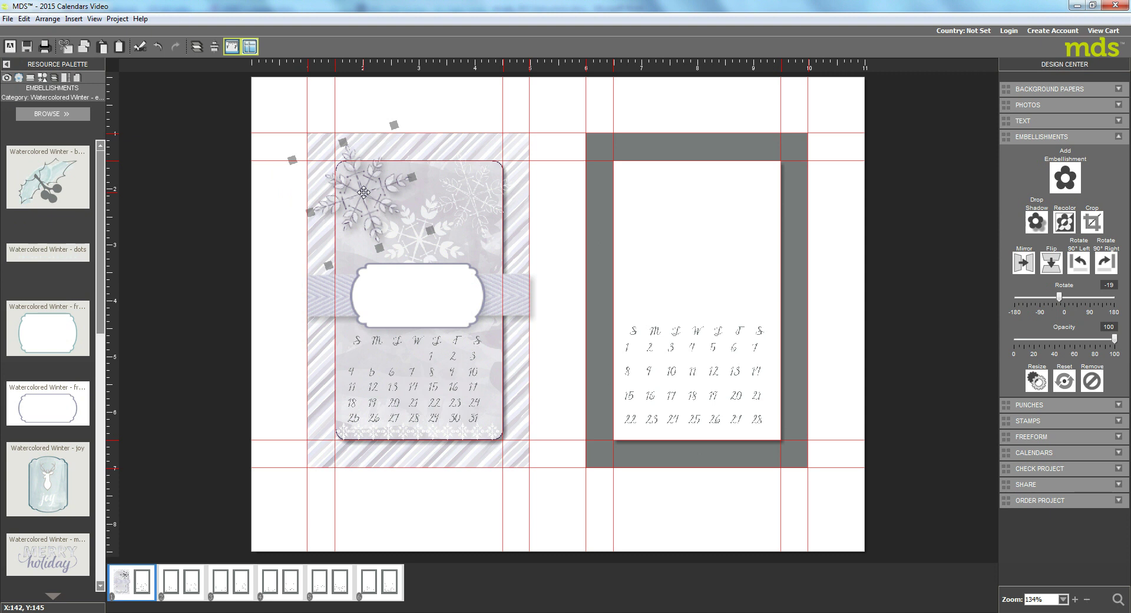
{"action": "key", "text": "ctrl+v"}
{"action": "left_click_drag", "start_coordinate": [367, 200], "coordinate": [480, 243]}
{"action": "left_click_drag", "start_coordinate": [549, 285], "coordinate": [513, 303]}
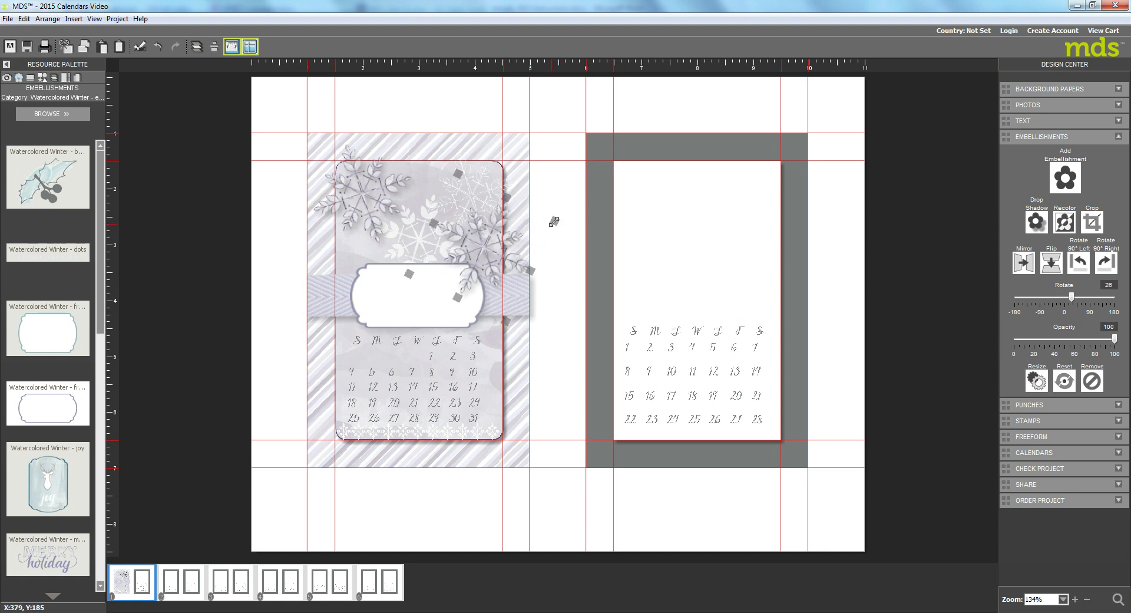
{"action": "left_click_drag", "start_coordinate": [555, 221], "coordinate": [498, 247]}
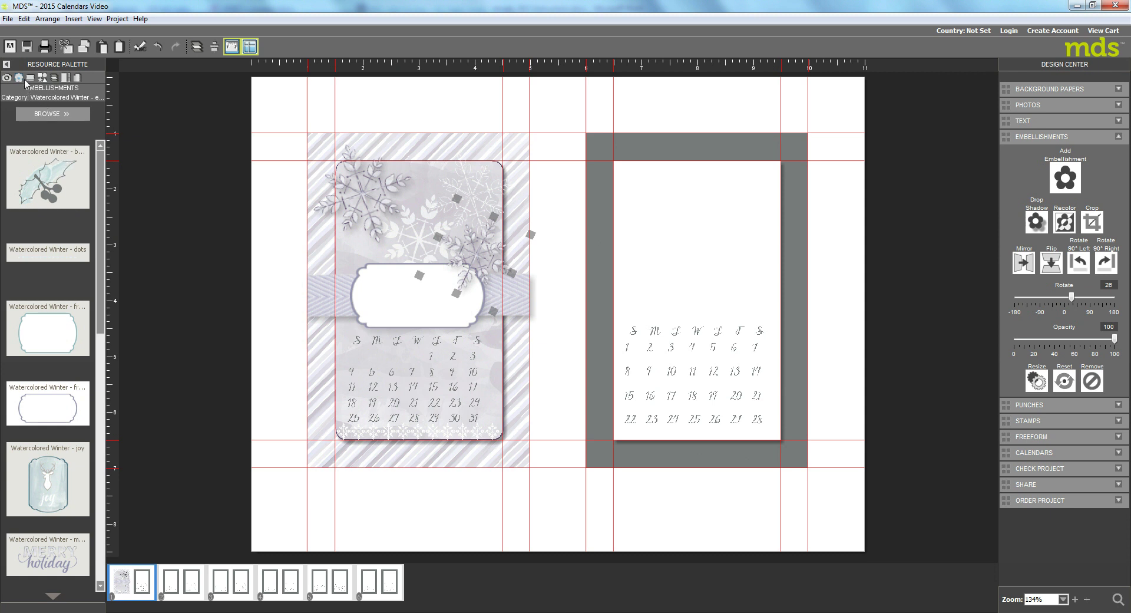
Step: Place the folded wisteria ribbon from the Chevron Ribbon - embellishments category over the left half of the frame
{"action": "left_click", "coordinate": [52, 114]}
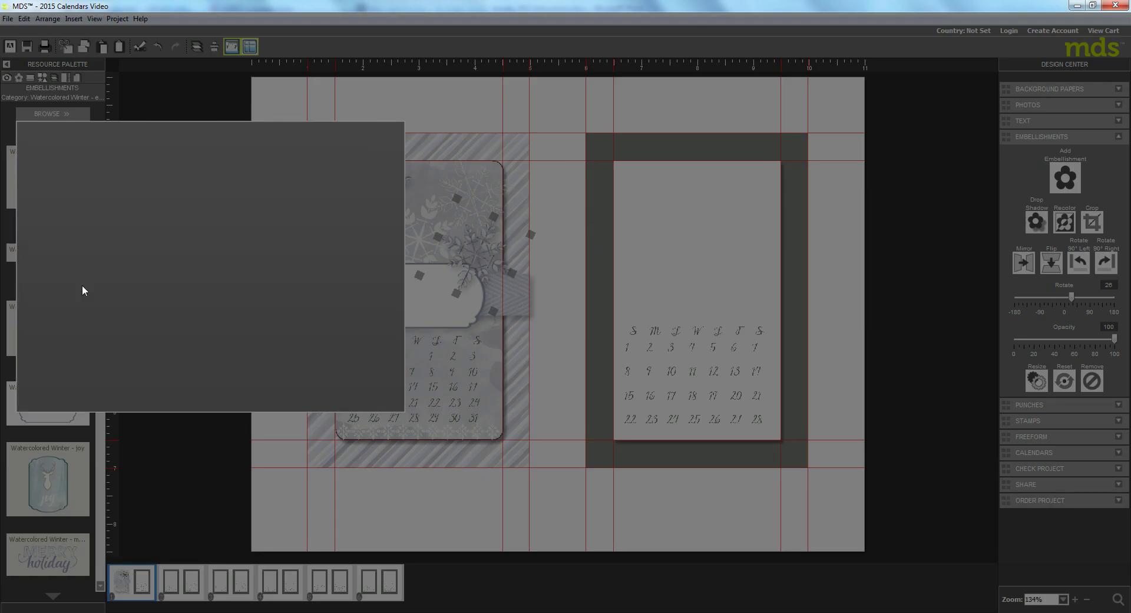
{"action": "left_click", "coordinate": [295, 178]}
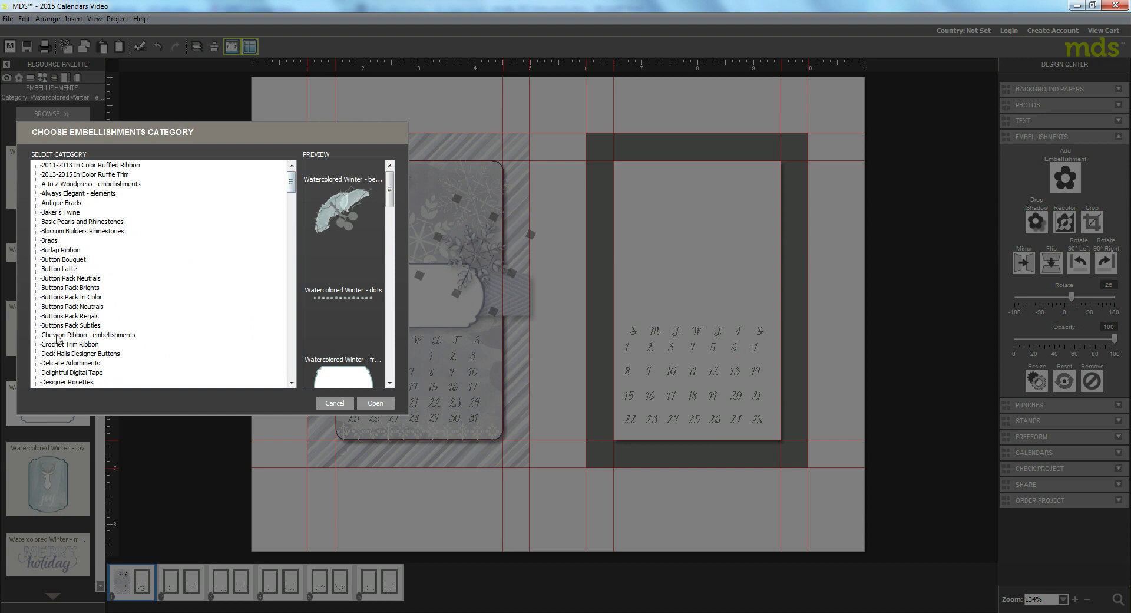
{"action": "left_click", "coordinate": [57, 335]}
{"action": "left_click", "coordinate": [376, 403]}
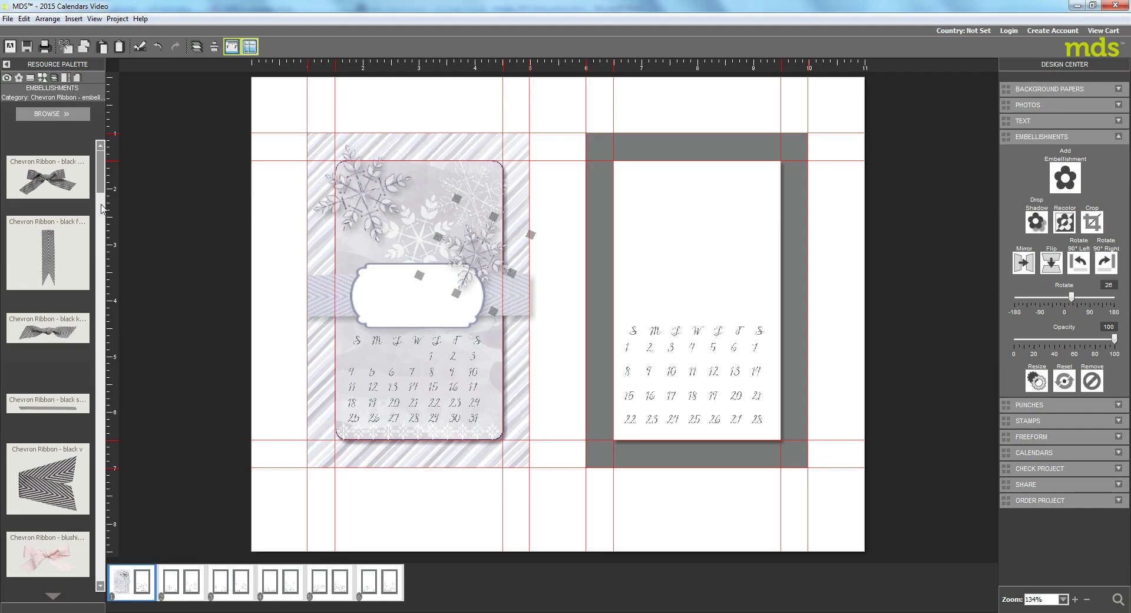
{"action": "left_click_drag", "start_coordinate": [100, 191], "coordinate": [98, 581]}
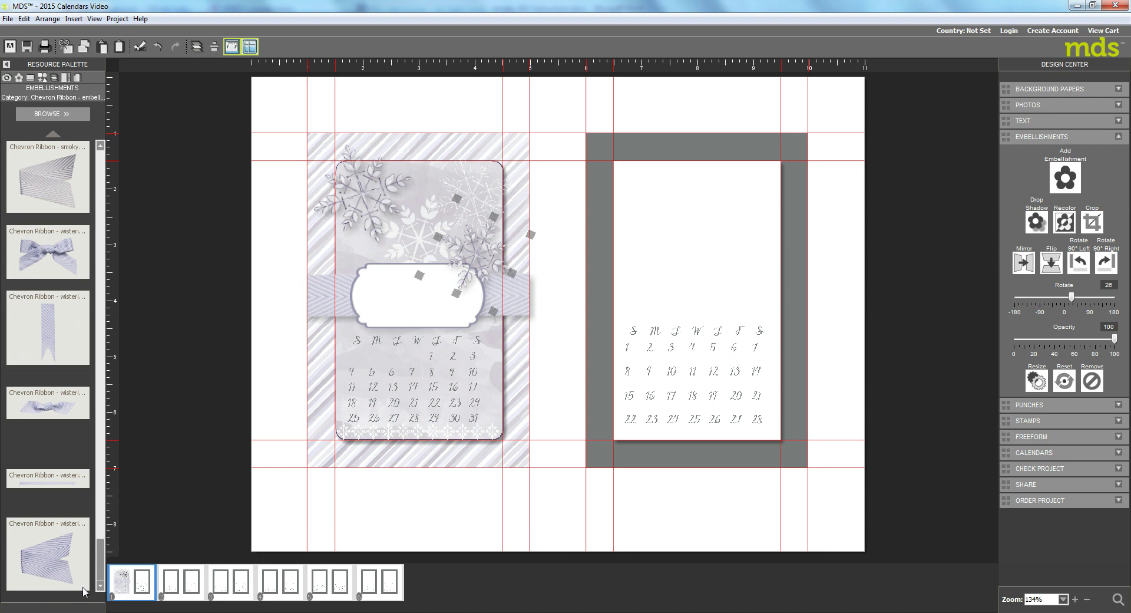
{"action": "left_click_drag", "start_coordinate": [26, 567], "coordinate": [366, 306]}
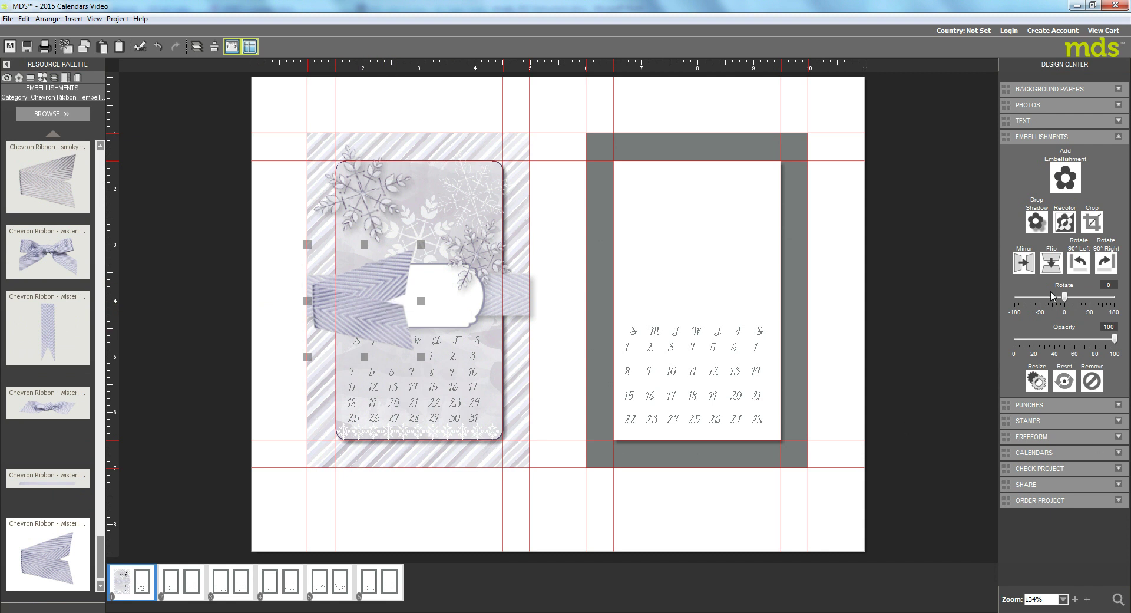
Step: Mirror the folded ribbon piece and shrink it to fit over the frame's left edge and the ribbon's left end
{"action": "left_click", "coordinate": [1025, 262]}
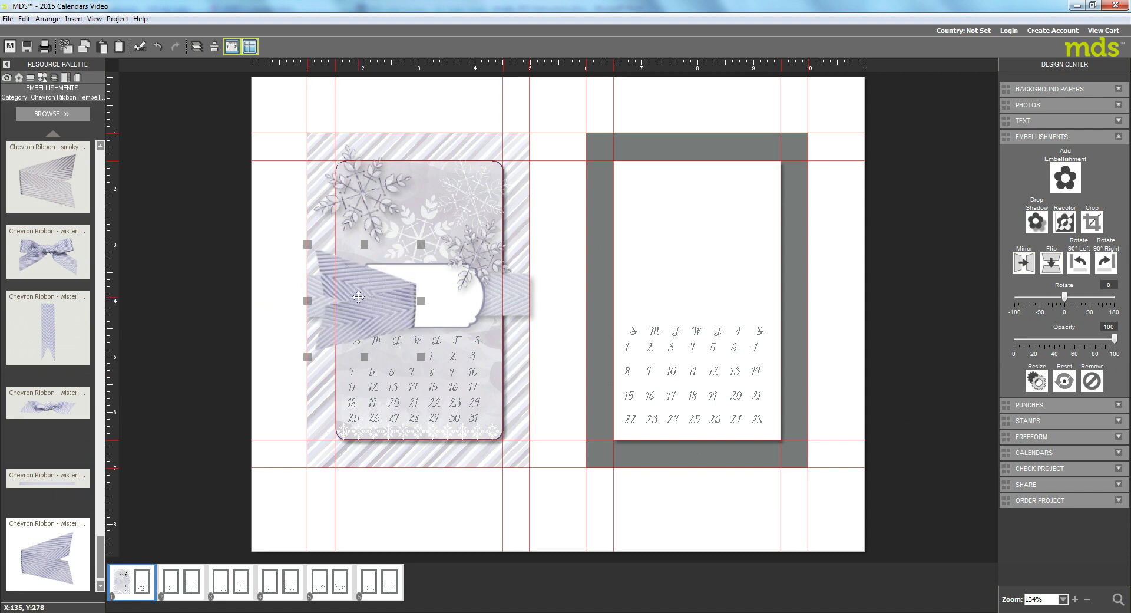
{"action": "left_click_drag", "start_coordinate": [421, 244], "coordinate": [375, 290]}
{"action": "left_click_drag", "start_coordinate": [345, 338], "coordinate": [351, 309]}
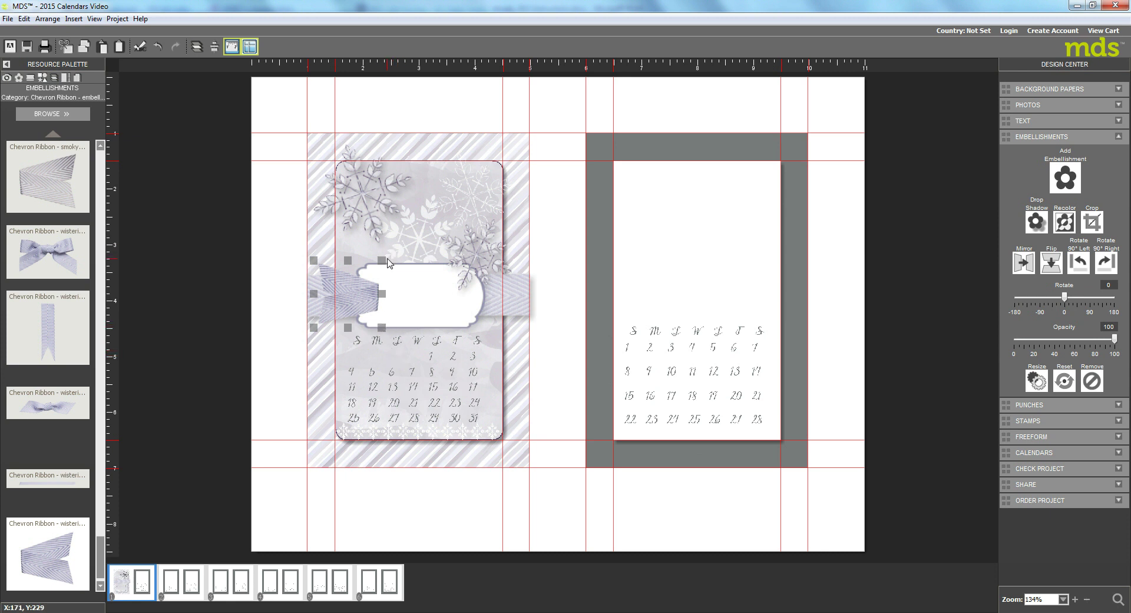
Step: Rotate the folded ribbon piece to -10 degrees over the frame's left edge and give it the default drop shadow
{"action": "left_click_drag", "start_coordinate": [386, 258], "coordinate": [382, 256]}
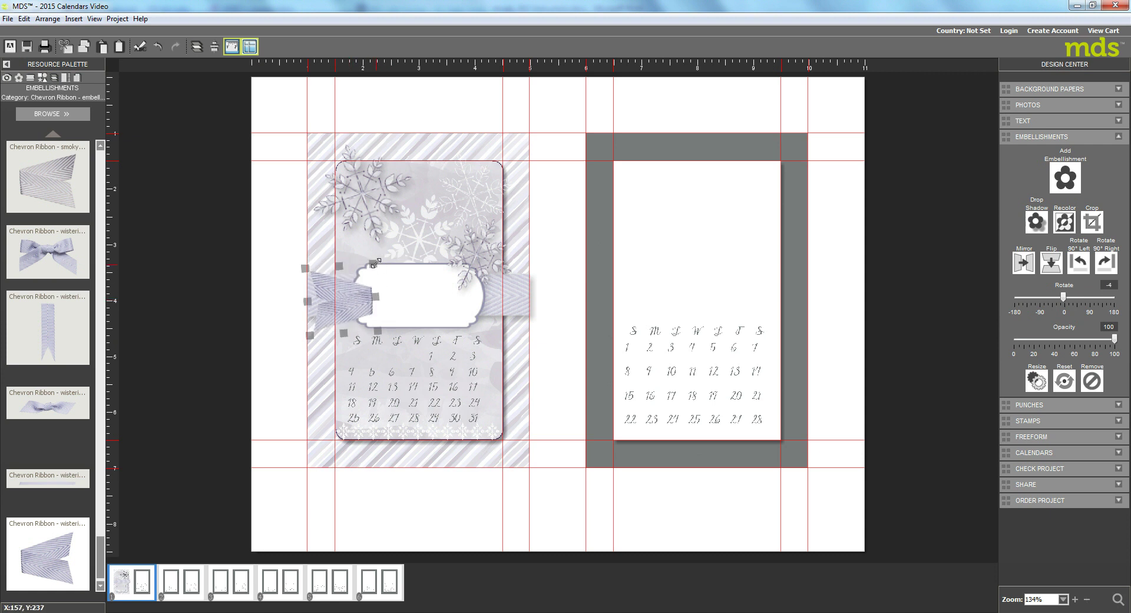
{"action": "left_click_drag", "start_coordinate": [373, 259], "coordinate": [372, 260]}
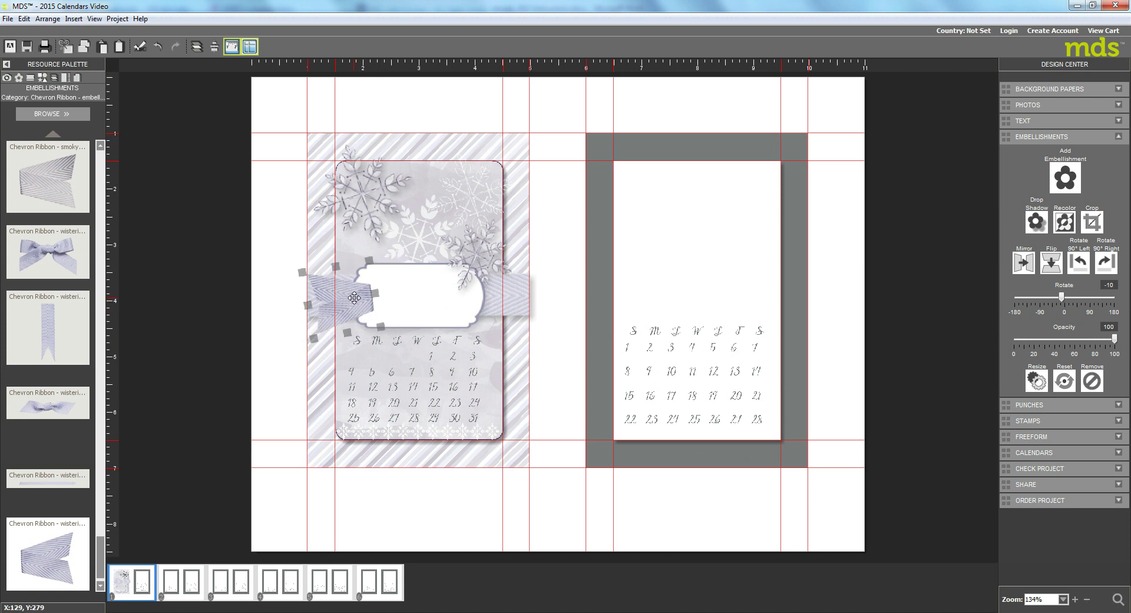
{"action": "left_click_drag", "start_coordinate": [357, 297], "coordinate": [356, 297]}
{"action": "left_click", "coordinate": [1037, 222]}
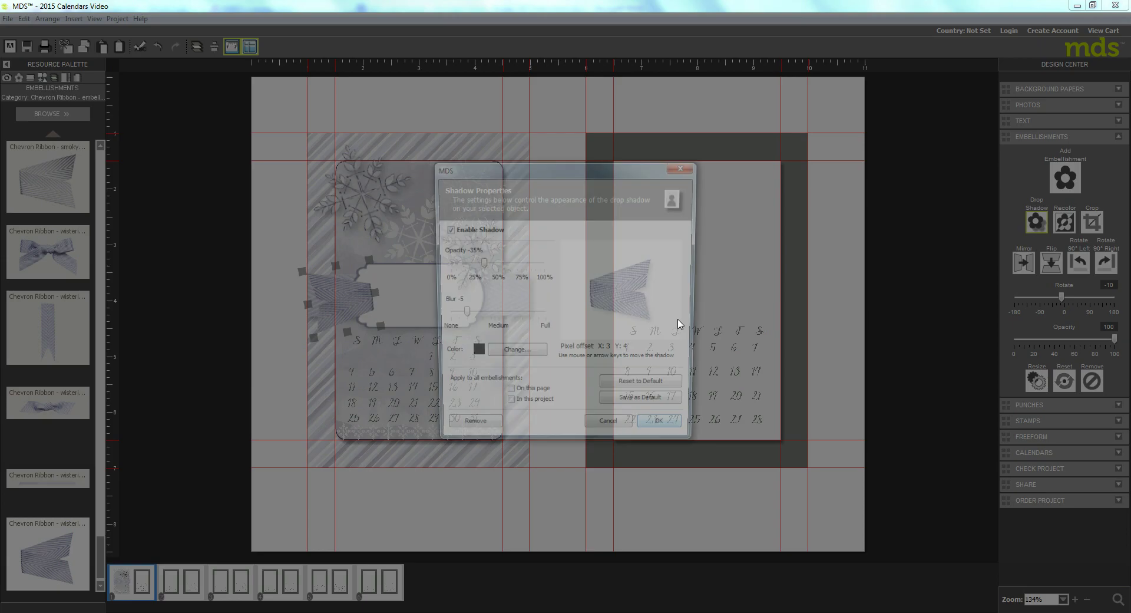
{"action": "left_click", "coordinate": [665, 434]}
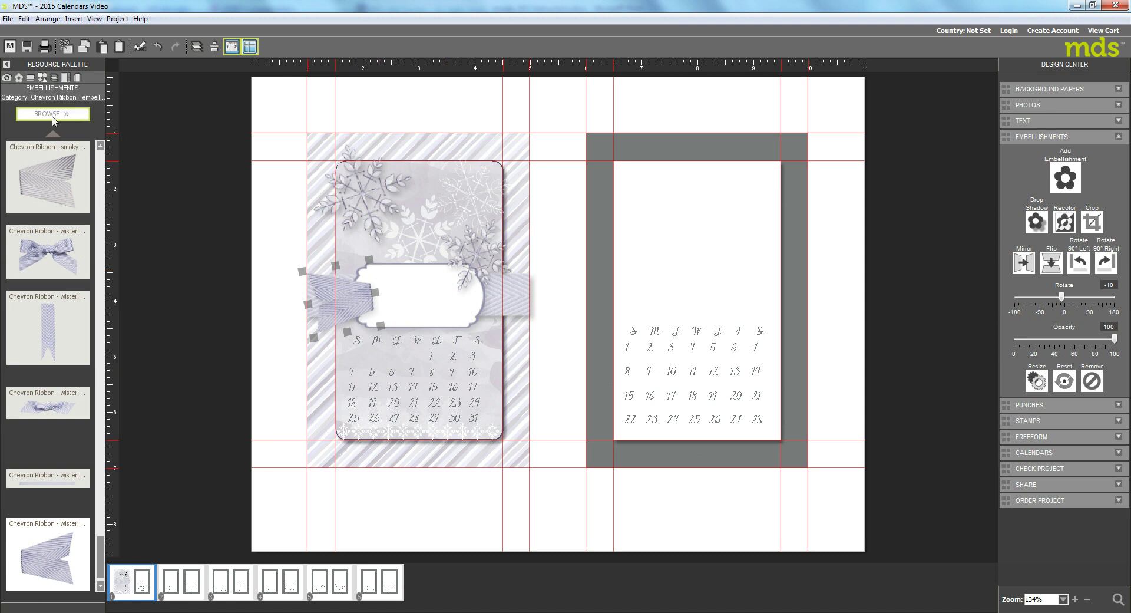
Step: Place the Staple from the Staple & Stitching embellishments category on the folded ribbon at the frame's left edge, sized small
{"action": "left_click", "coordinate": [52, 116]}
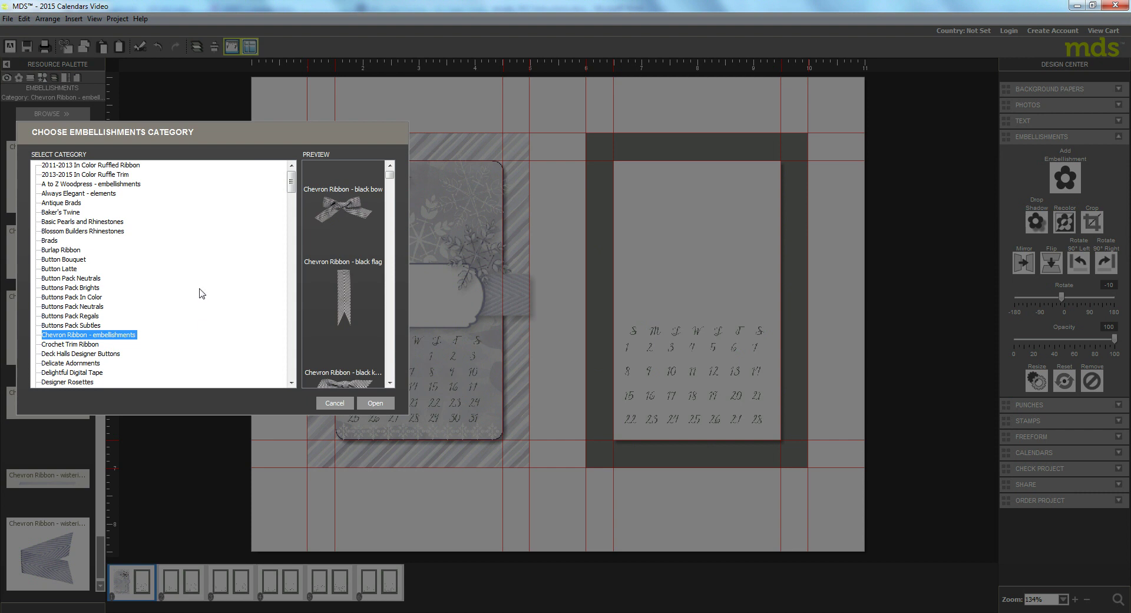
{"action": "left_click_drag", "start_coordinate": [292, 190], "coordinate": [292, 225]}
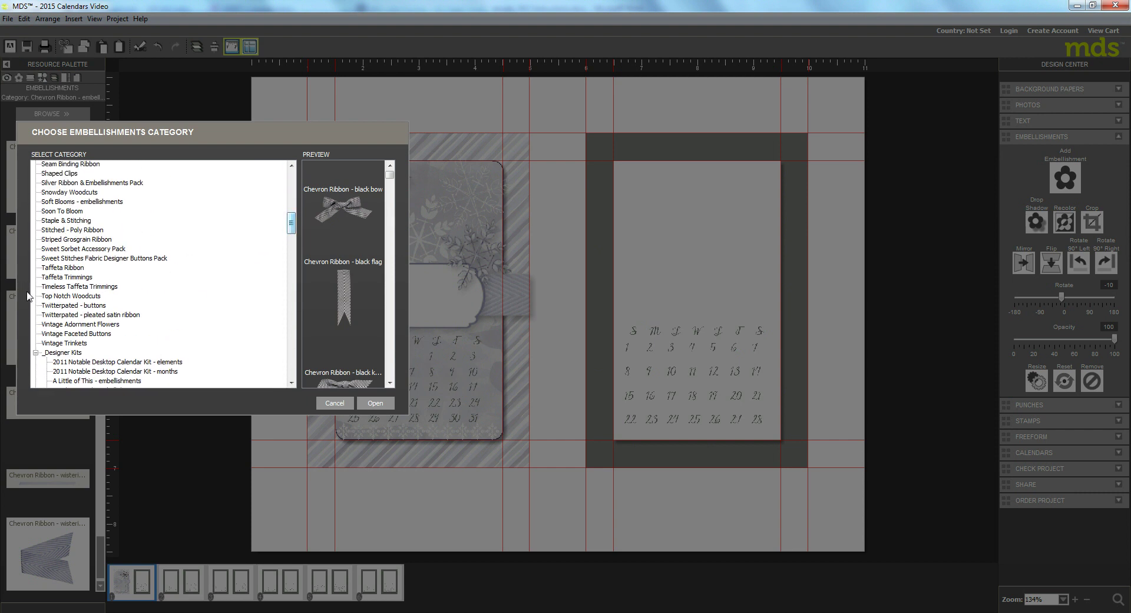
{"action": "left_click", "coordinate": [59, 222]}
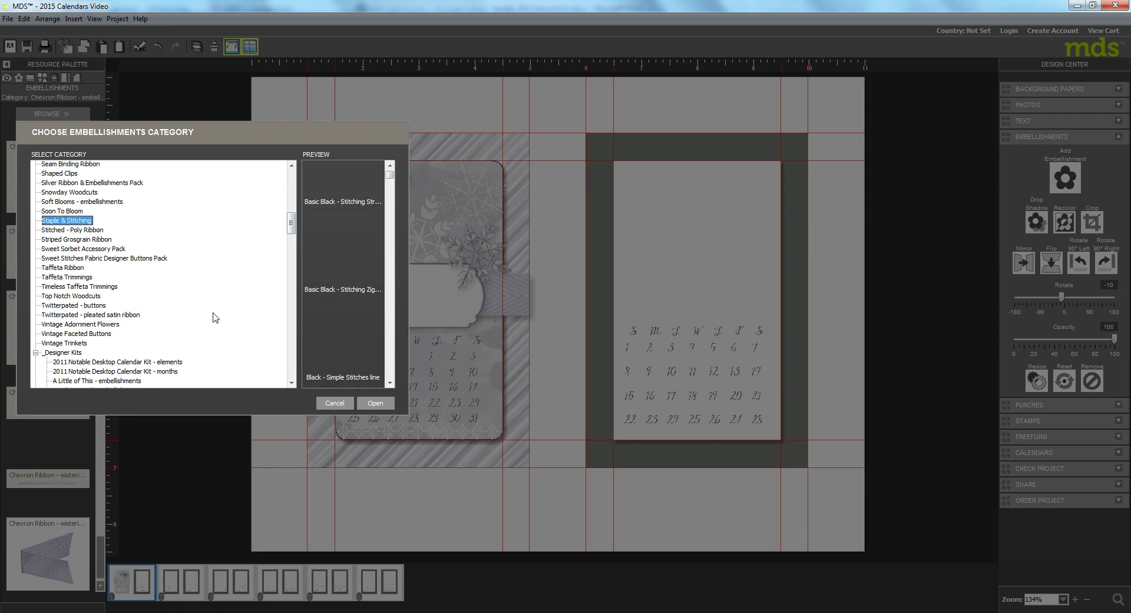
{"action": "left_click", "coordinate": [376, 406]}
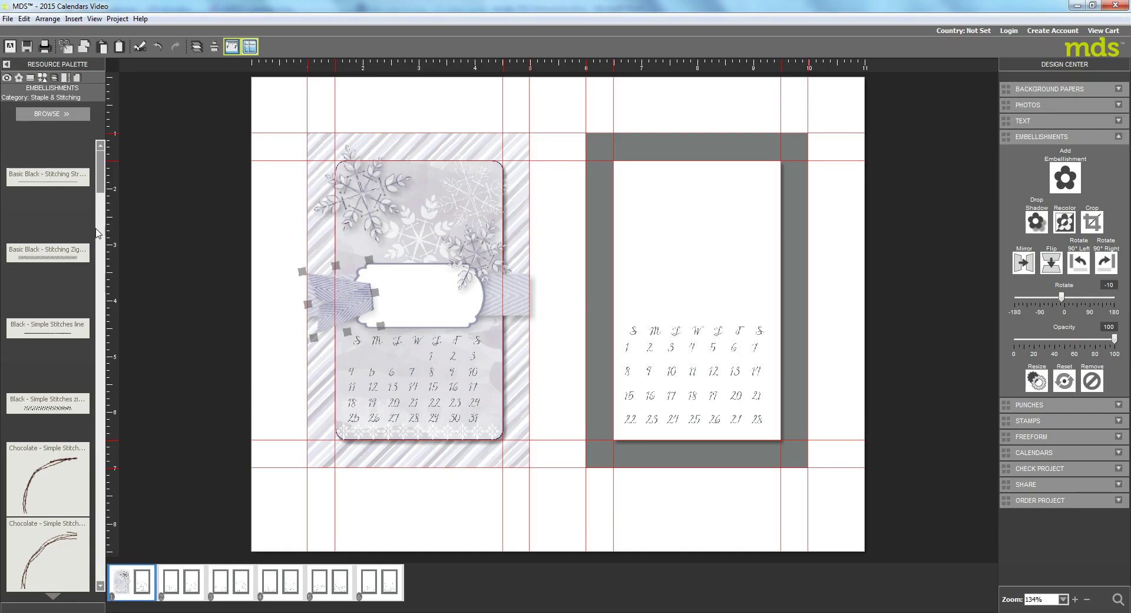
{"action": "left_click_drag", "start_coordinate": [101, 202], "coordinate": [111, 394]}
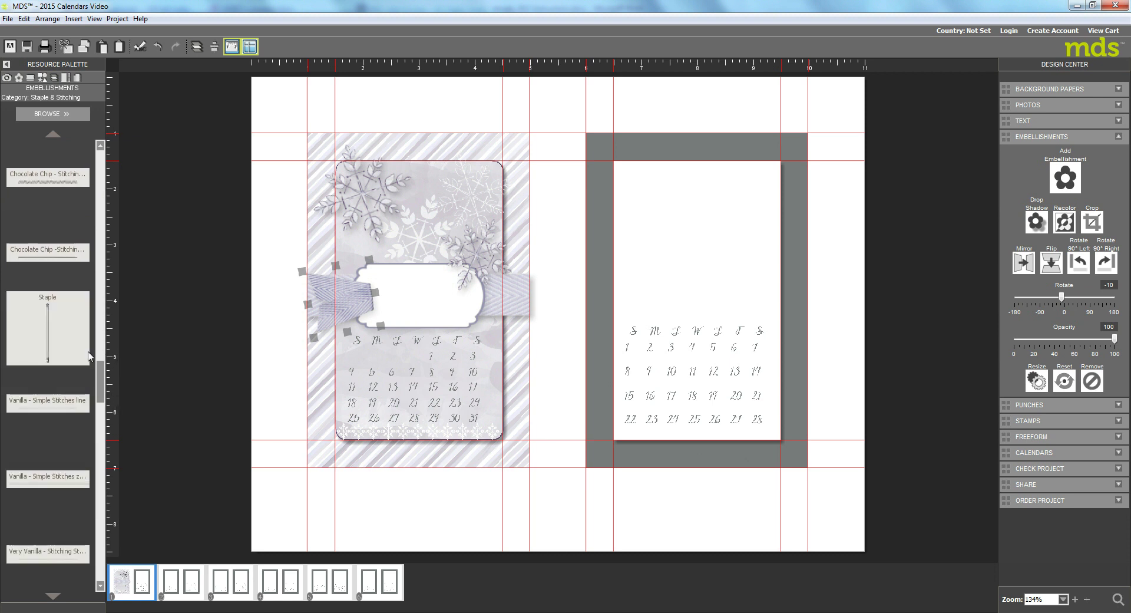
{"action": "left_click_drag", "start_coordinate": [50, 349], "coordinate": [395, 311]}
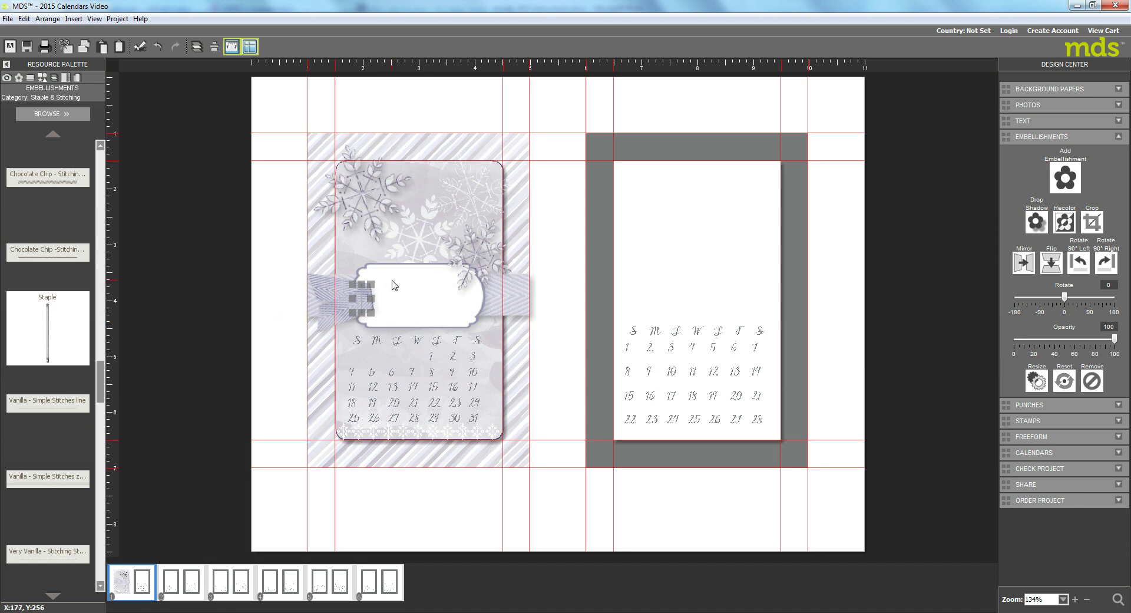
Step: Rotate the staple to 21 degrees and apply a drop shadow with 35% opacity and blur 5
{"action": "left_click_drag", "start_coordinate": [375, 285], "coordinate": [378, 287]}
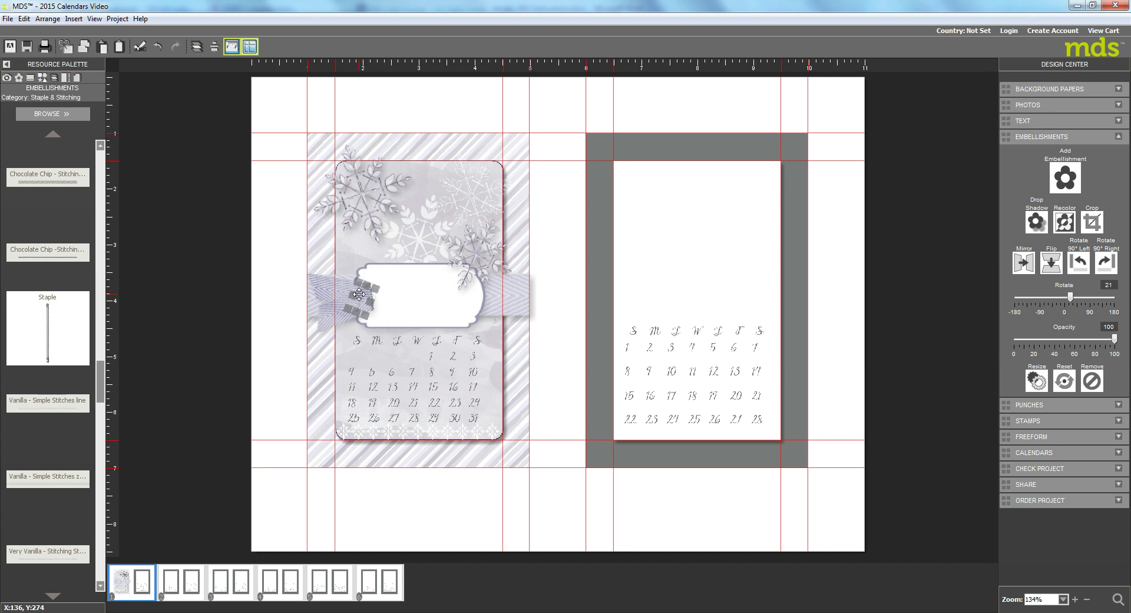
{"action": "left_click", "coordinate": [1037, 222]}
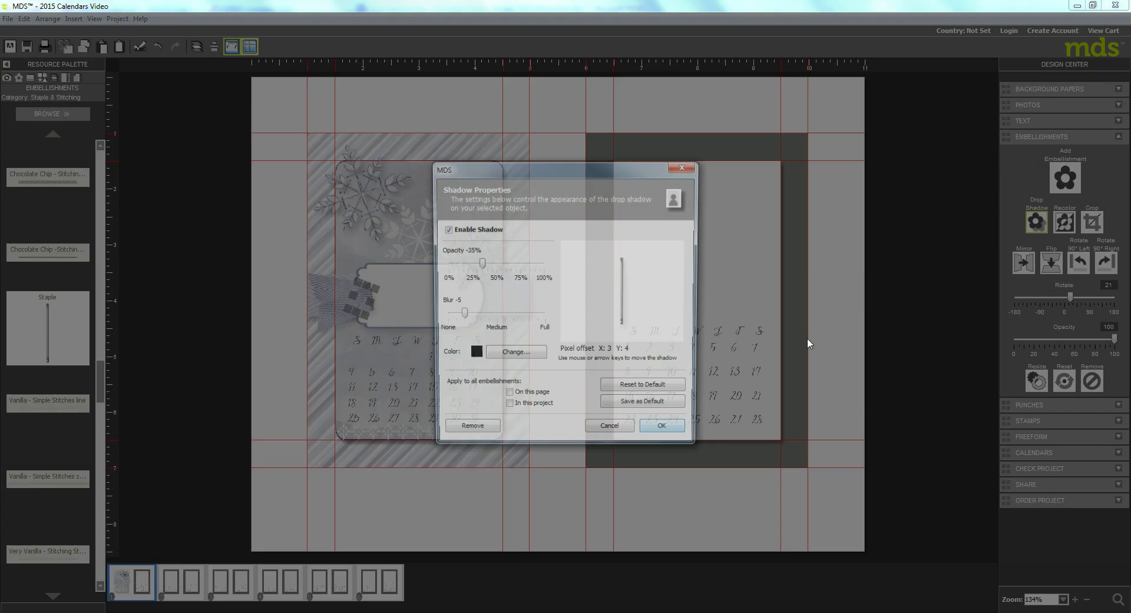
{"action": "left_click", "coordinate": [678, 433]}
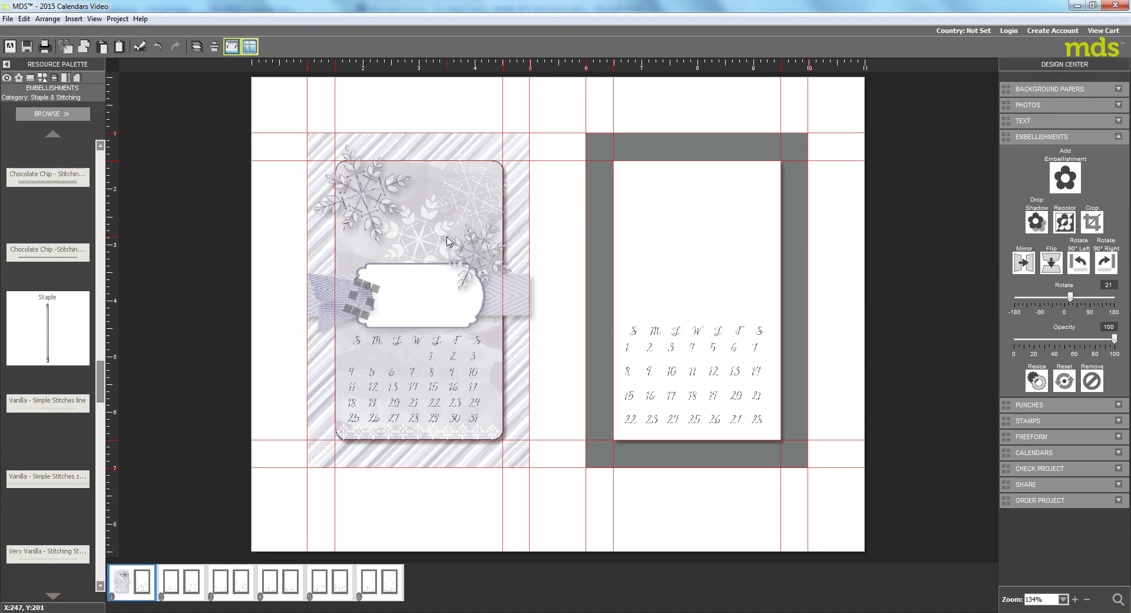
Step: Nudge the selected staple slightly inward over the folded ribbon at the frame's edge and deselect it
{"action": "left_click_drag", "start_coordinate": [361, 299], "coordinate": [366, 300]}
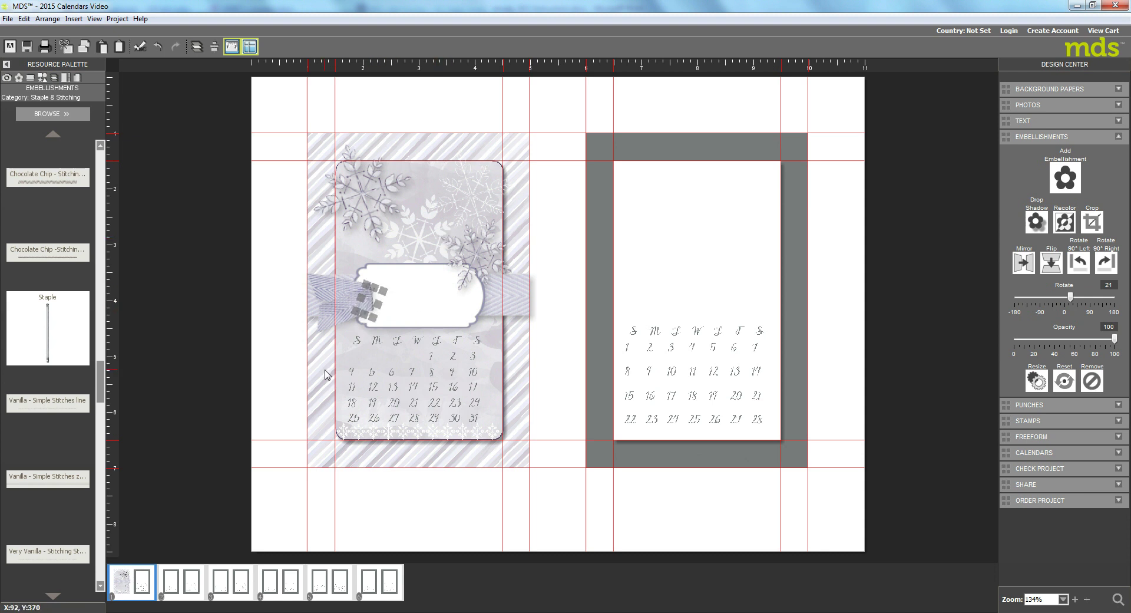
{"action": "key", "text": "Delete"}
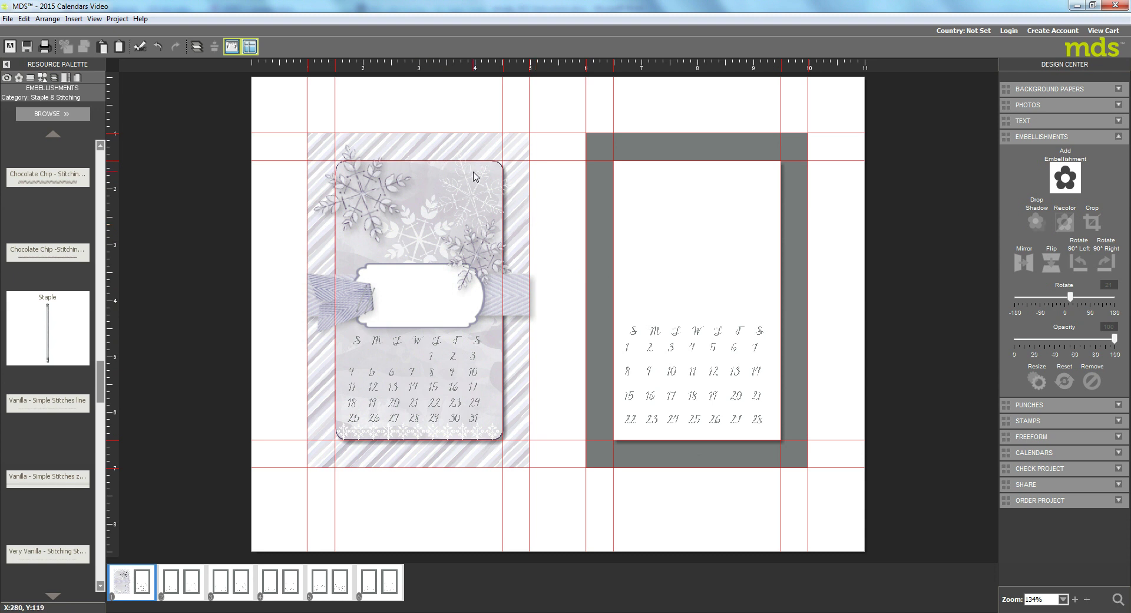
Step: In the page layers, bring the Watercolored Winter frame in front of the overlapping snowflake, and restore the snowflake above the frame
{"action": "left_click", "coordinate": [53, 77]}
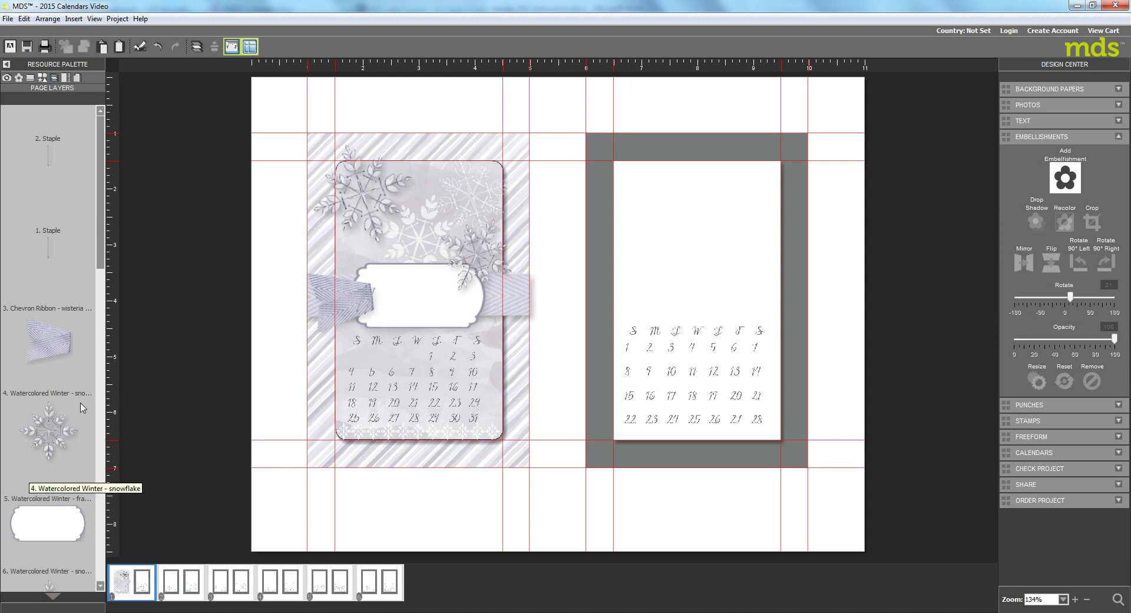
{"action": "left_click_drag", "start_coordinate": [58, 538], "coordinate": [53, 451]}
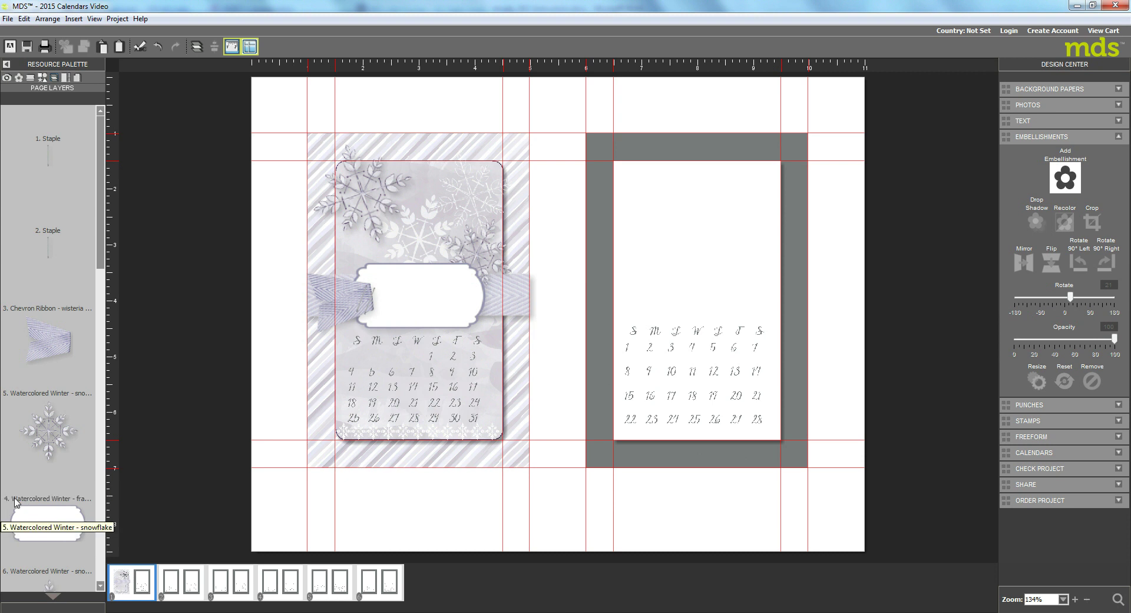
{"action": "left_click", "coordinate": [45, 432]}
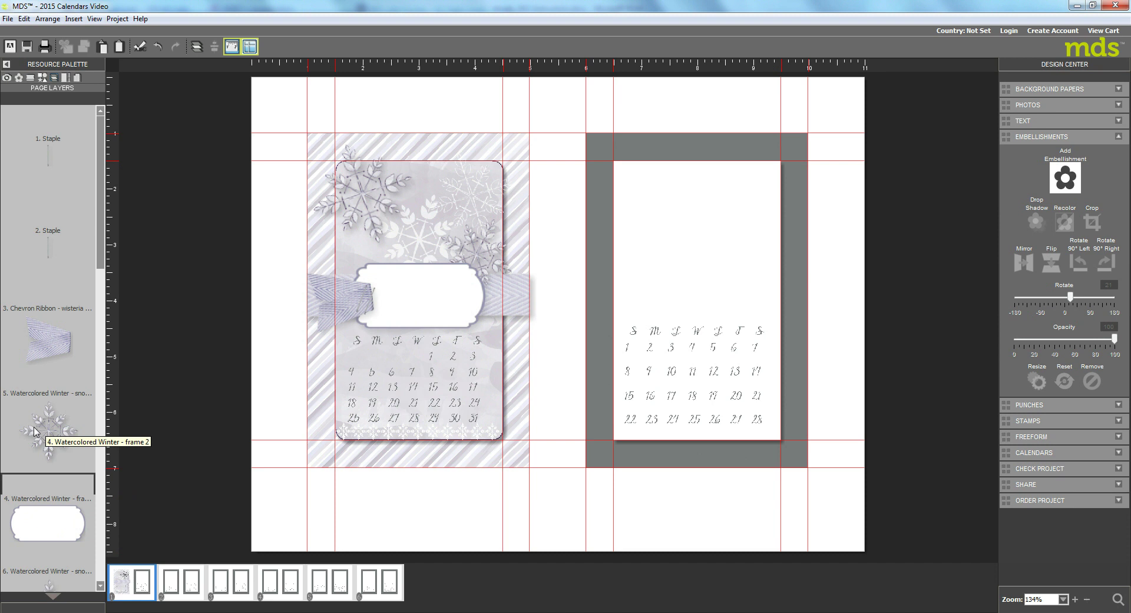
{"action": "left_click_drag", "start_coordinate": [38, 422], "coordinate": [36, 441]}
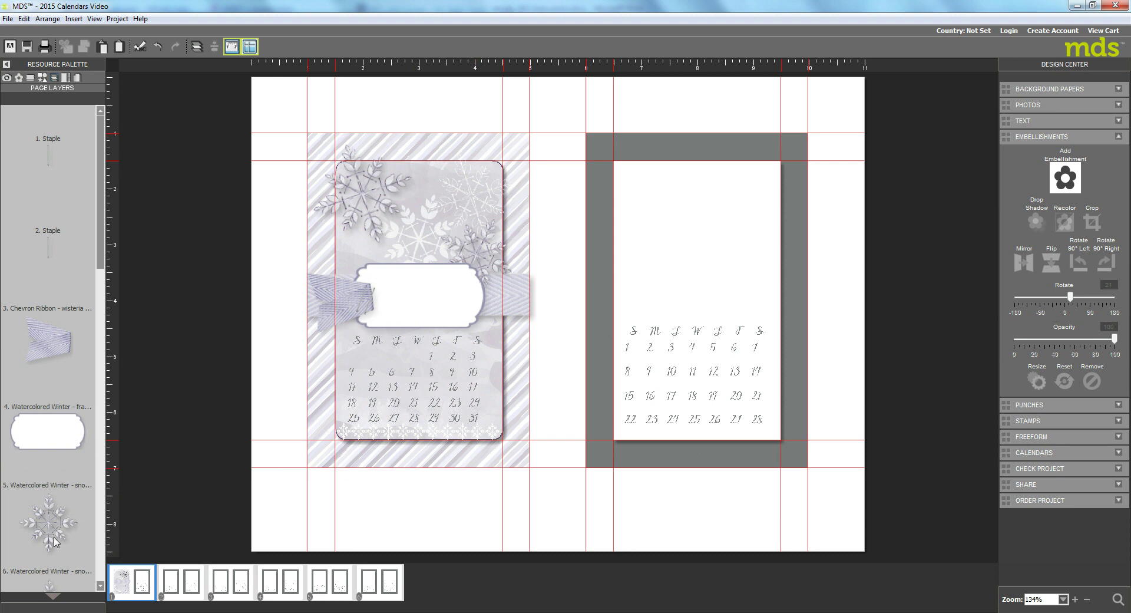
{"action": "left_click_drag", "start_coordinate": [54, 436], "coordinate": [65, 527]}
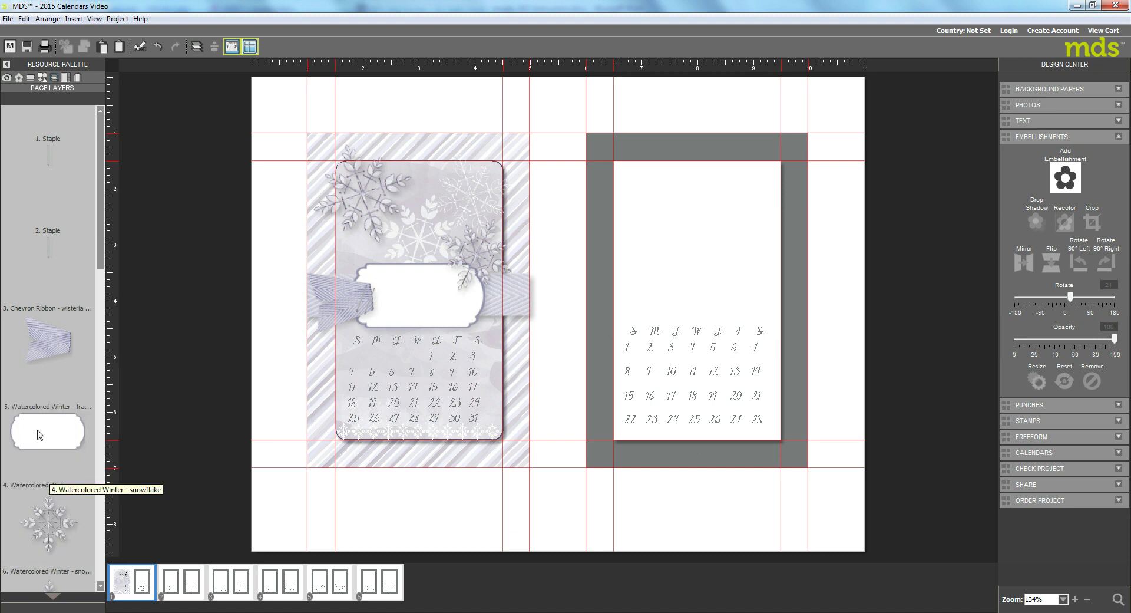